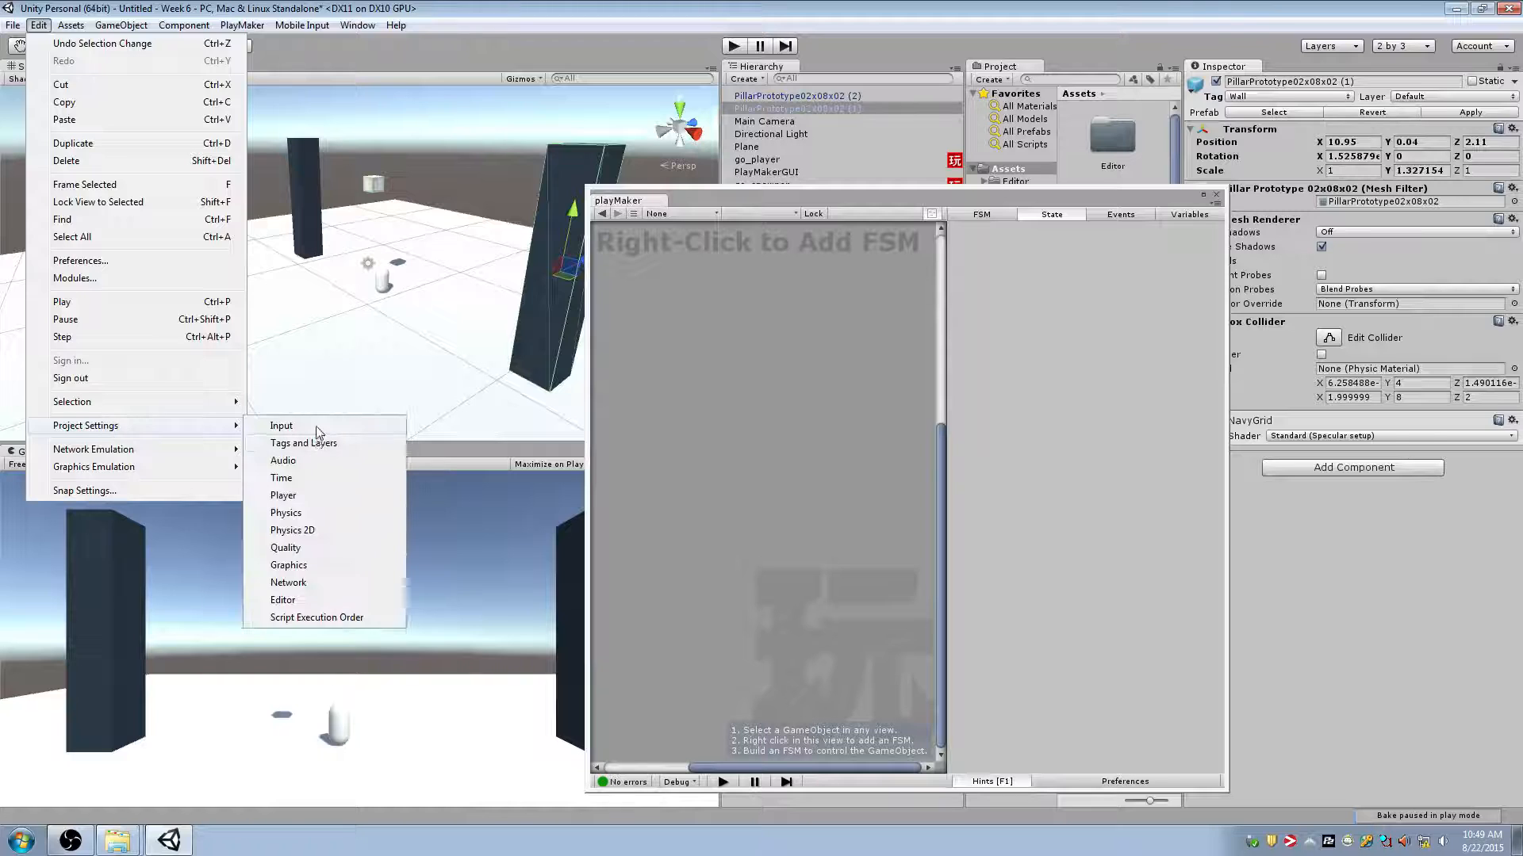
# Open the project's Input settings and expand the Mouse X axis to examine its name and mouse movement settings
pyautogui.click(278, 426)
pyautogui.moveTo(1196, 200); pyautogui.dragTo(778, 199)
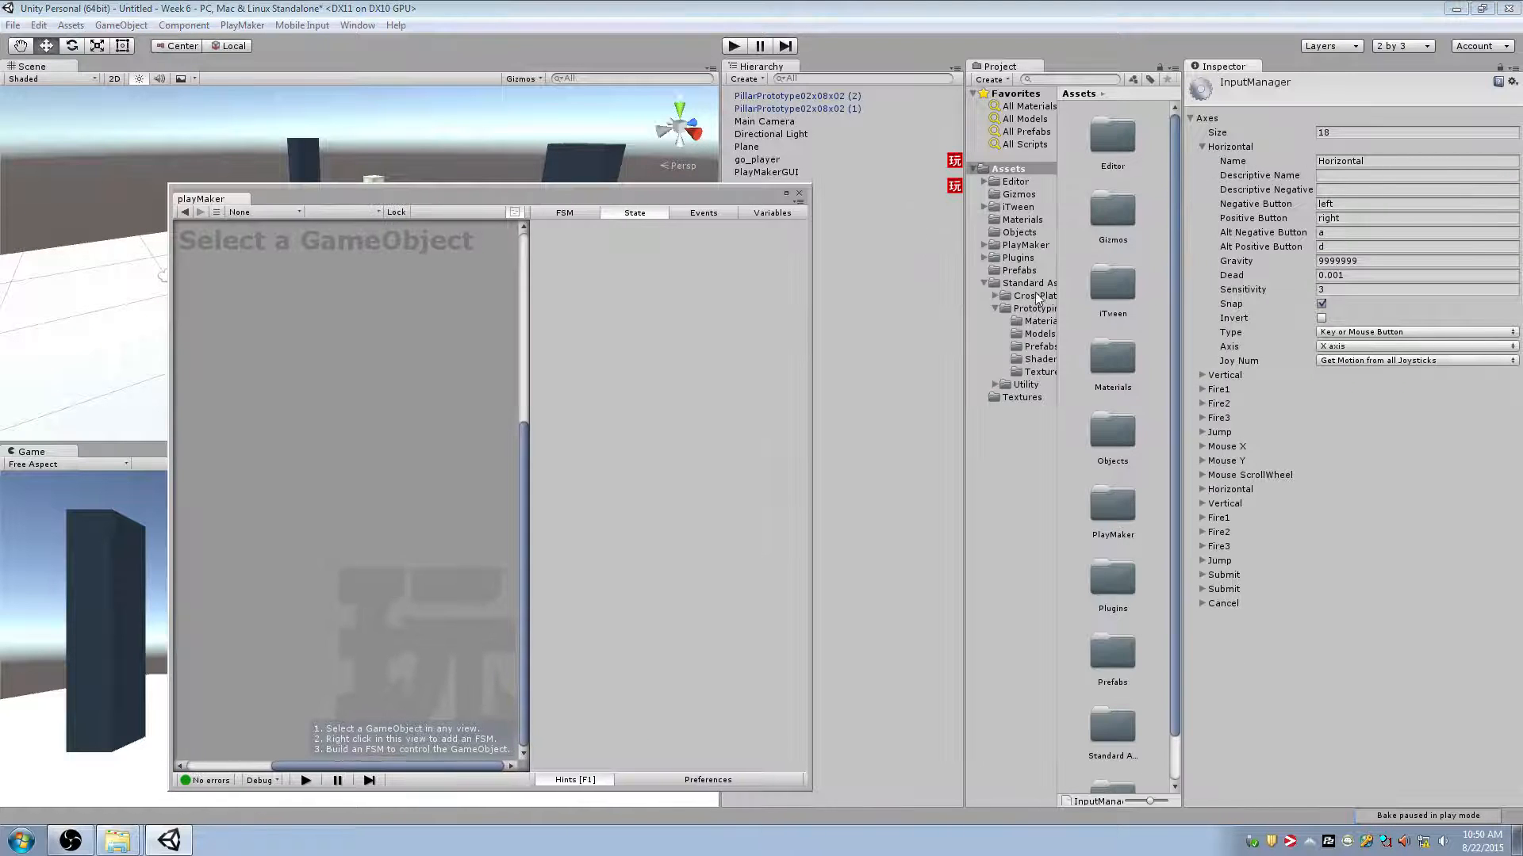
pyautogui.click(1222, 446)
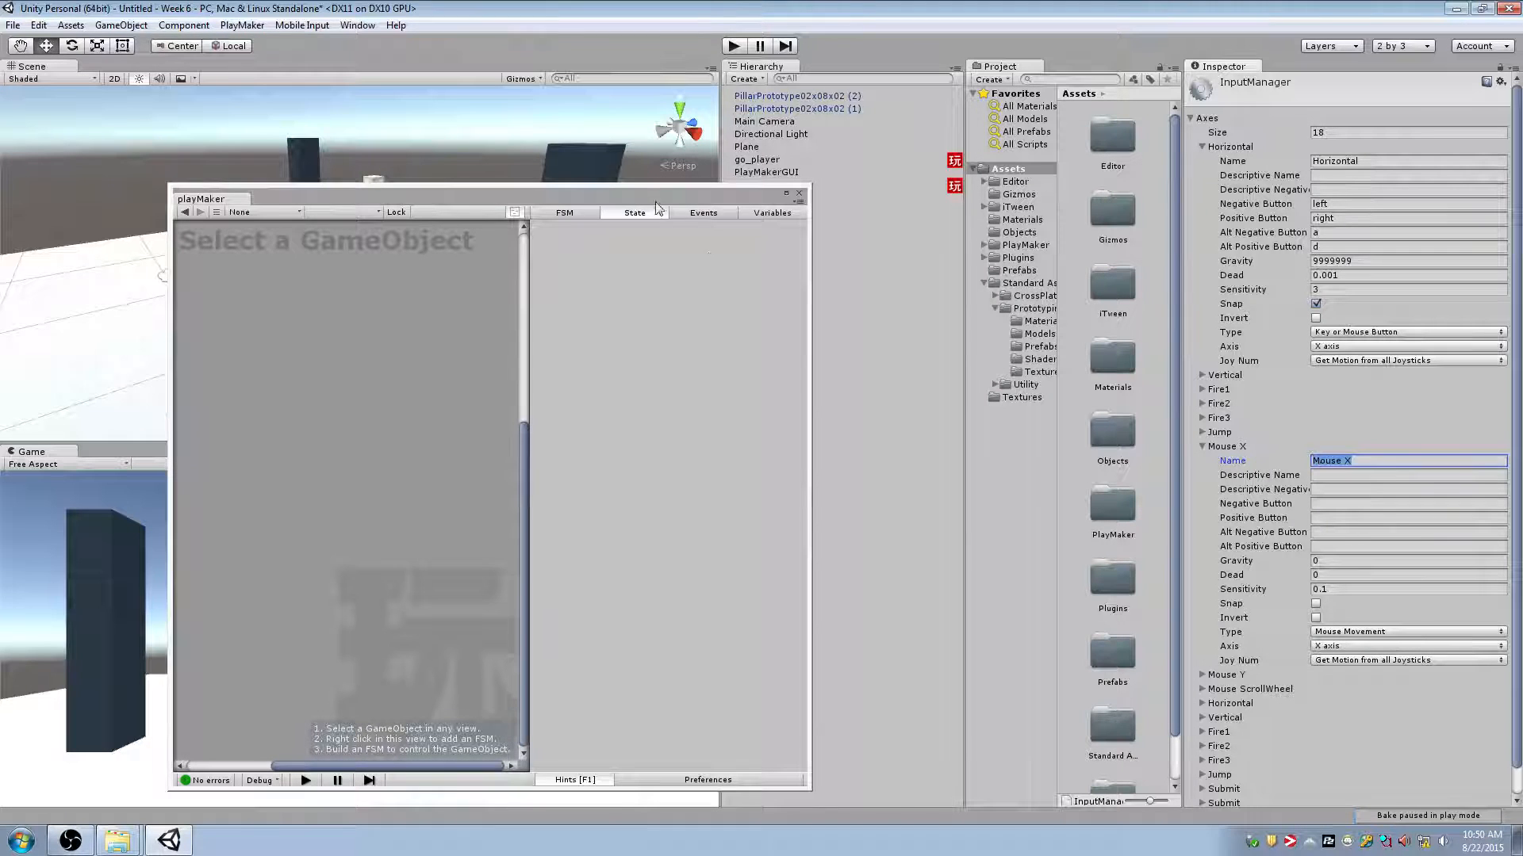
pyautogui.moveTo(656, 203); pyautogui.dragTo(688, 196)
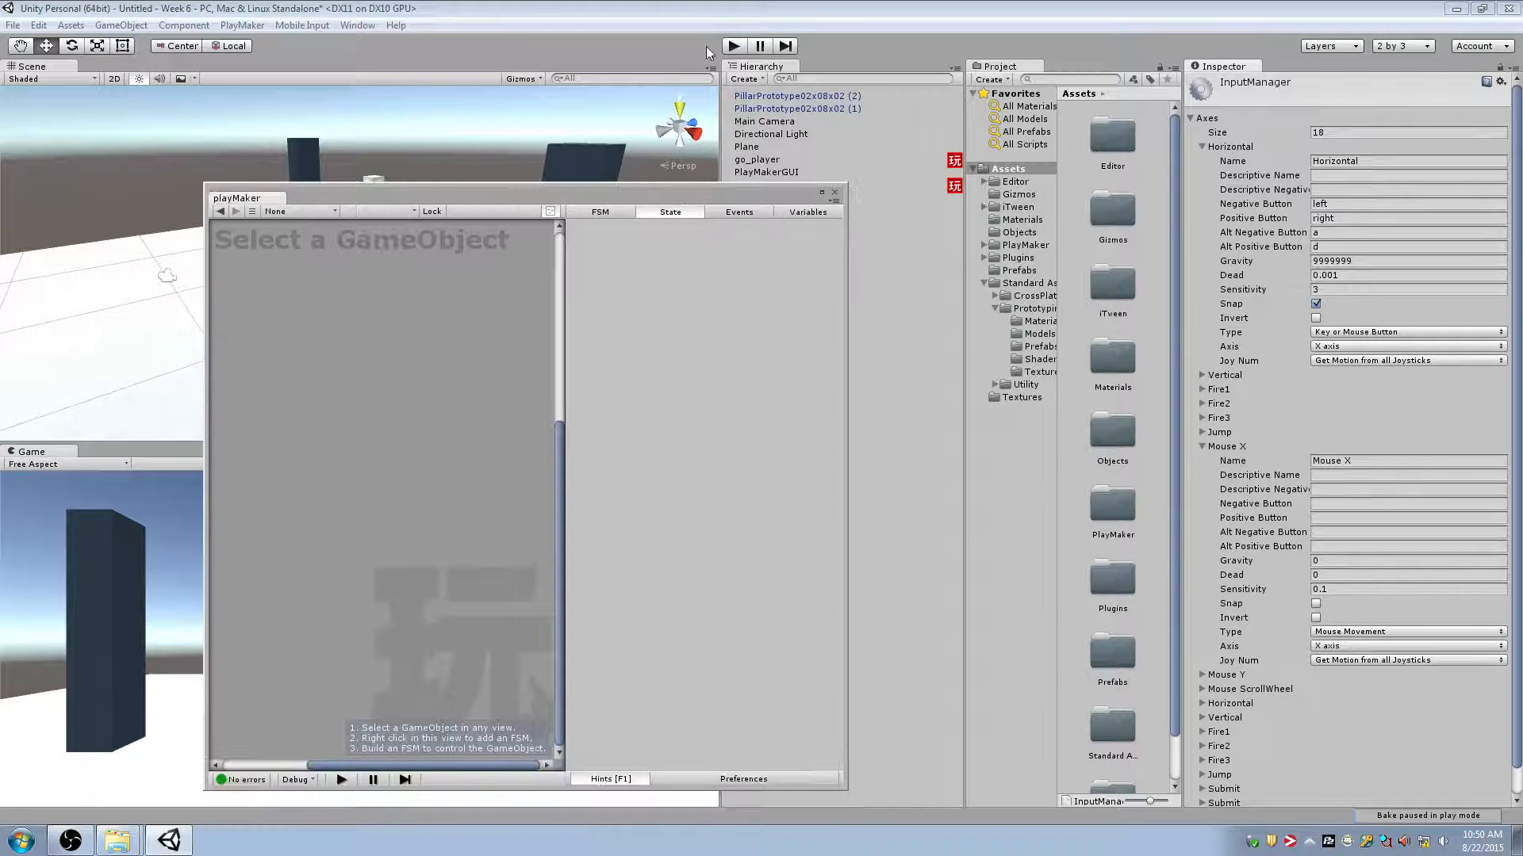
# Set the Get Axis Vector action's horizontal axis in go_player's Moving state to Mouse X, using the axis name from the Input settings
pyautogui.click(756, 160)
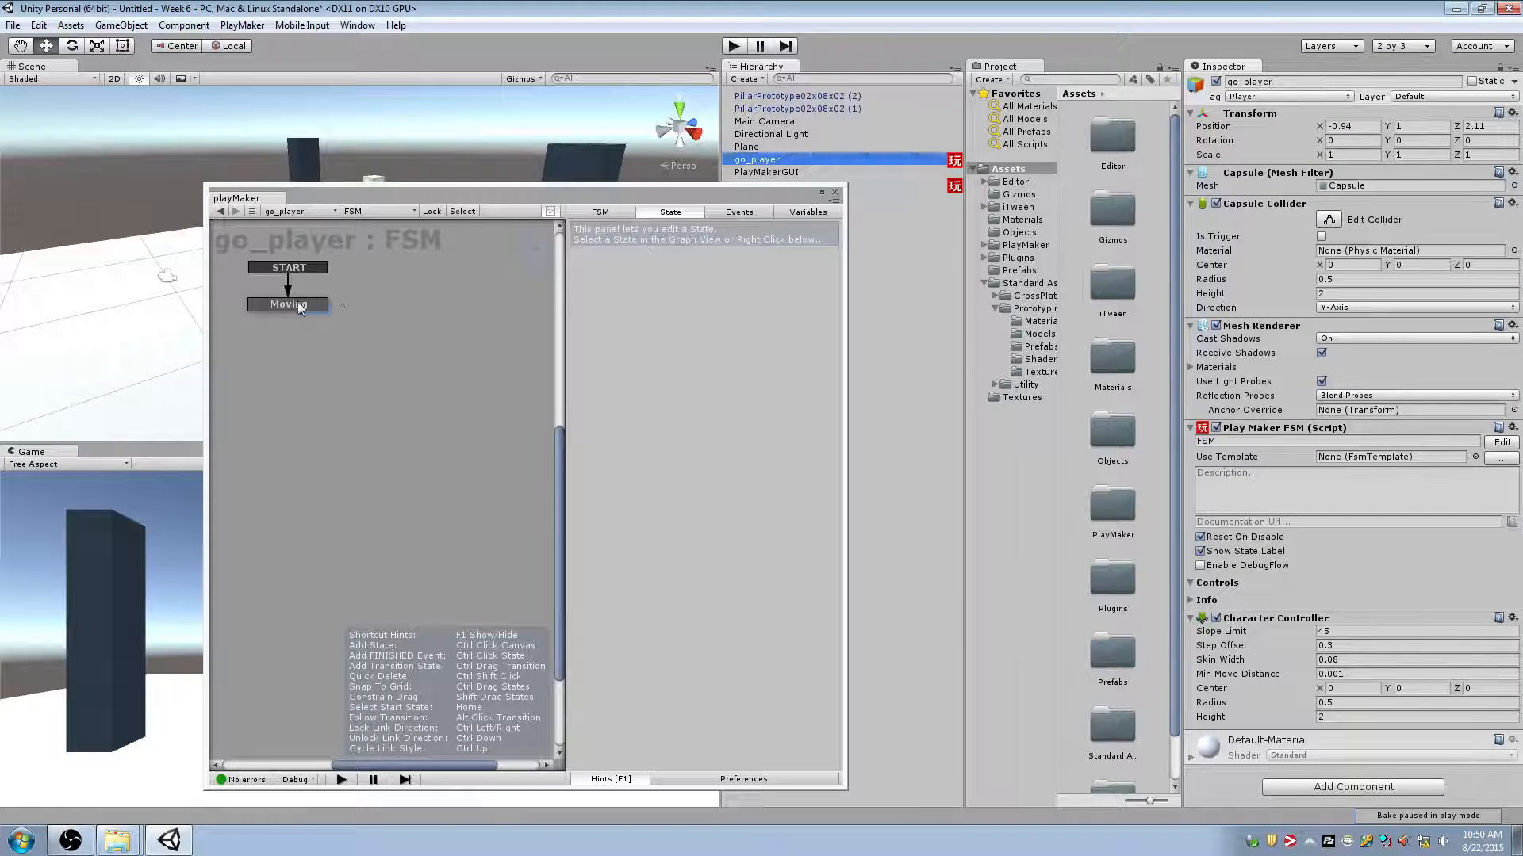
pyautogui.click(299, 307)
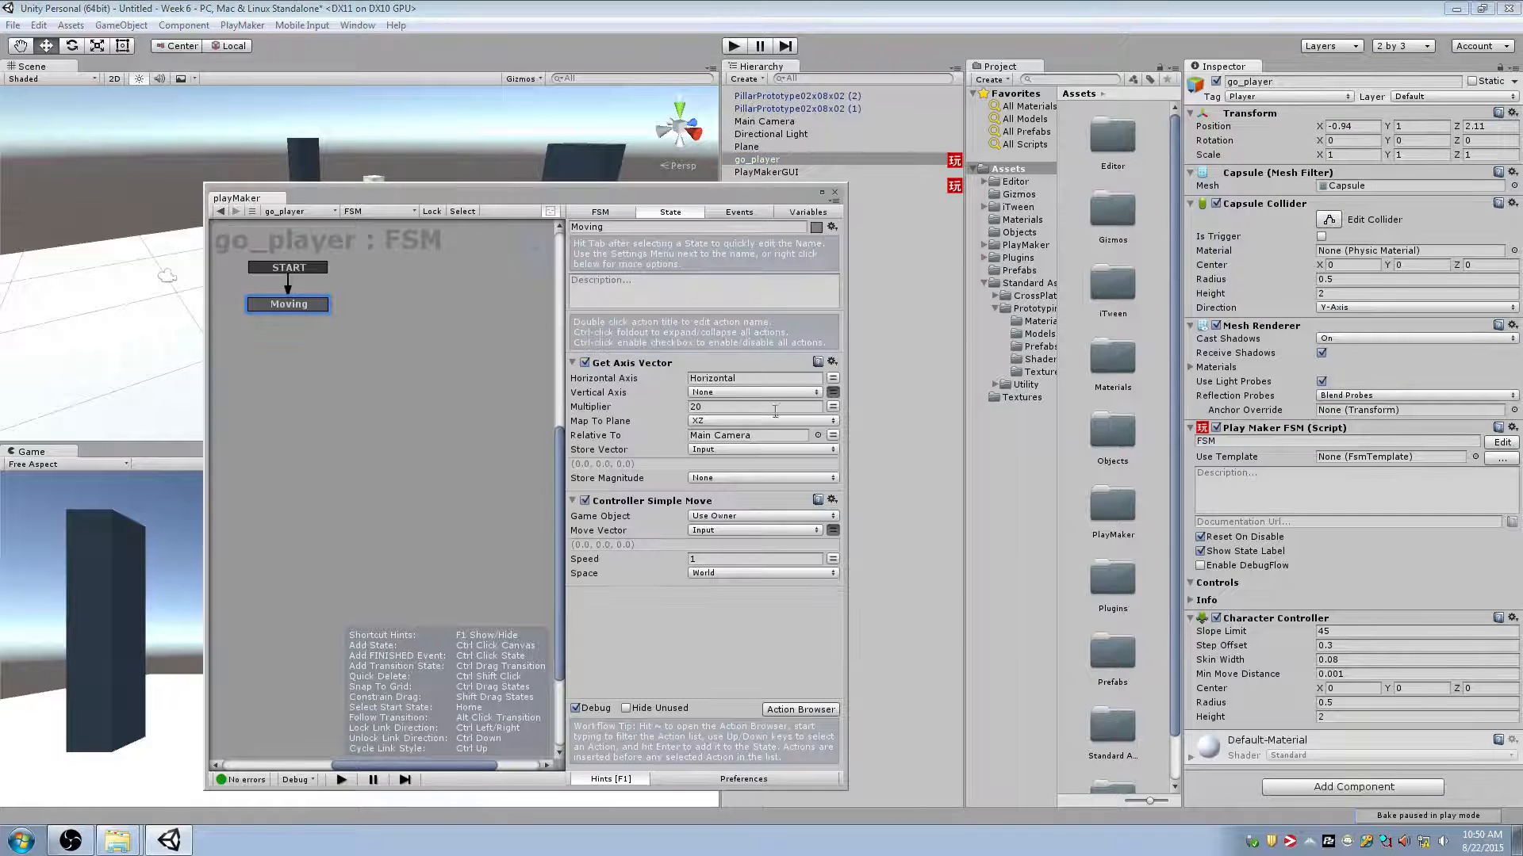
pyautogui.click(39, 24)
pyautogui.moveTo(100, 428)
pyautogui.click(353, 426)
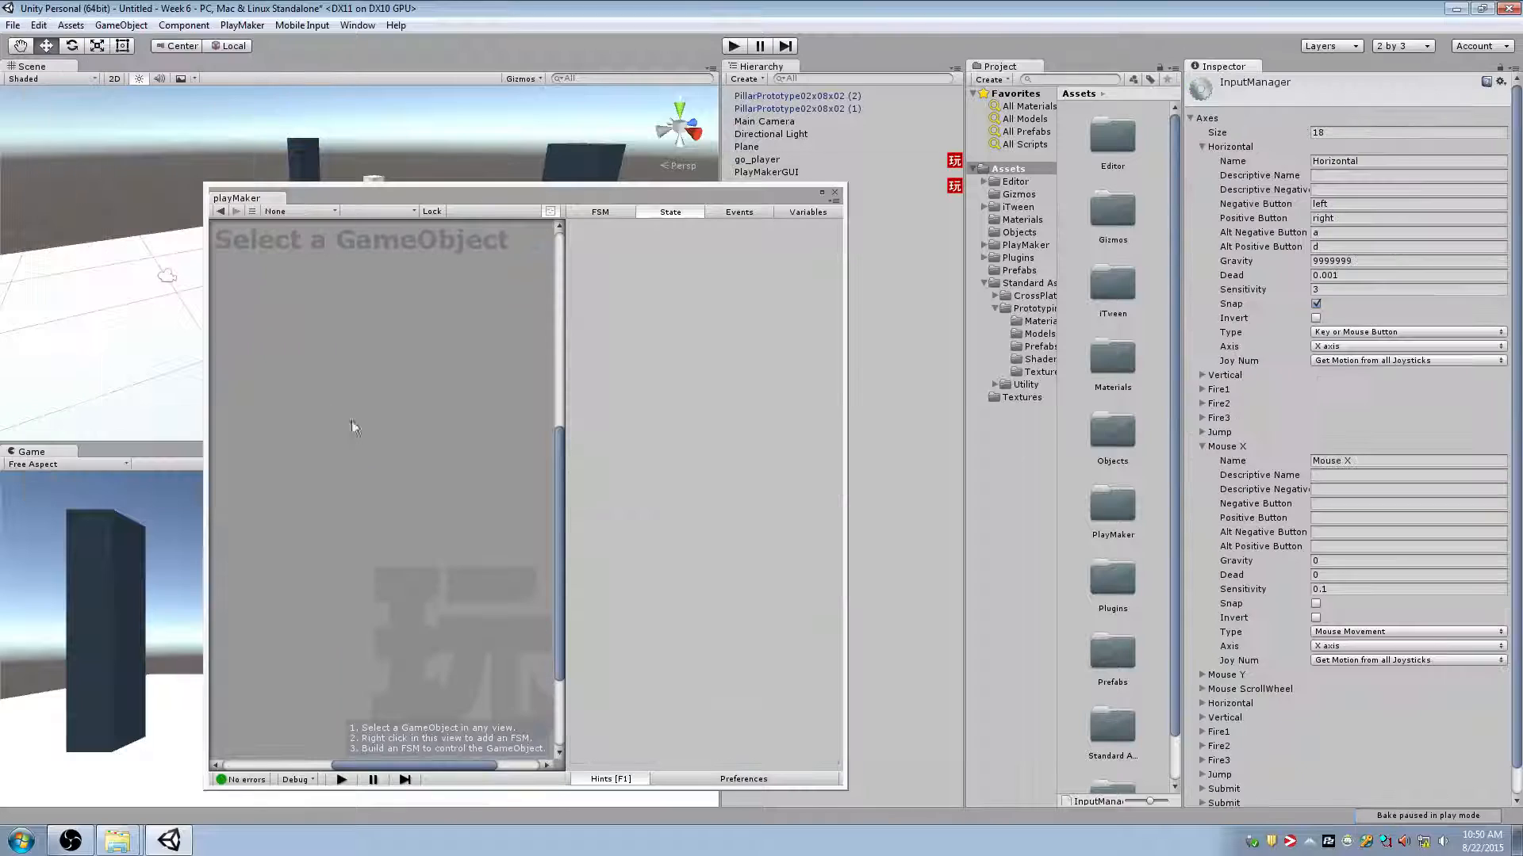
pyautogui.click(1225, 147)
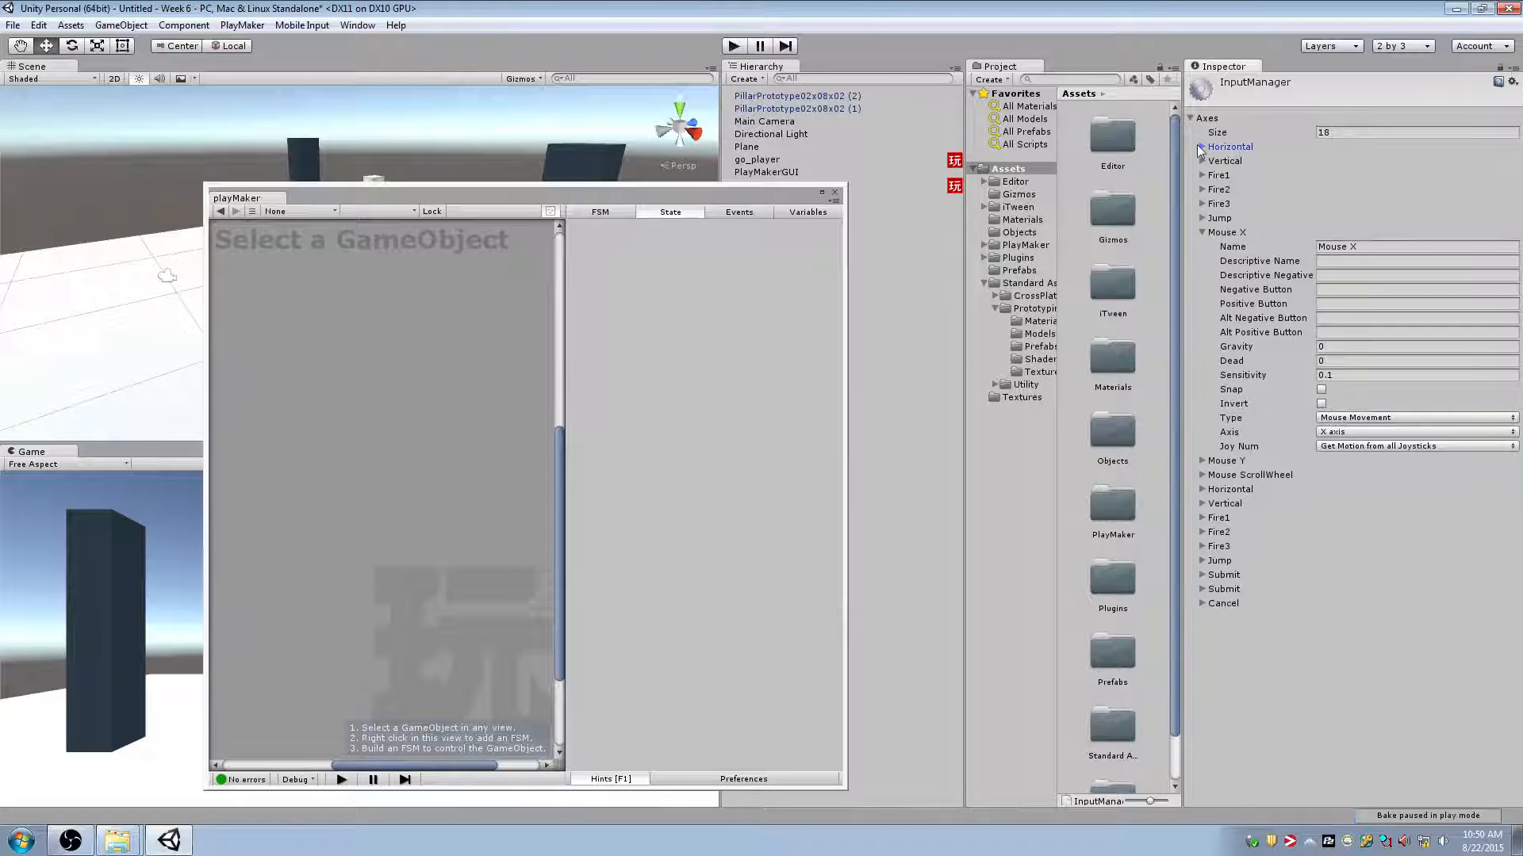
pyautogui.click(1201, 147)
pyautogui.press('Tab')
pyautogui.click(1337, 458)
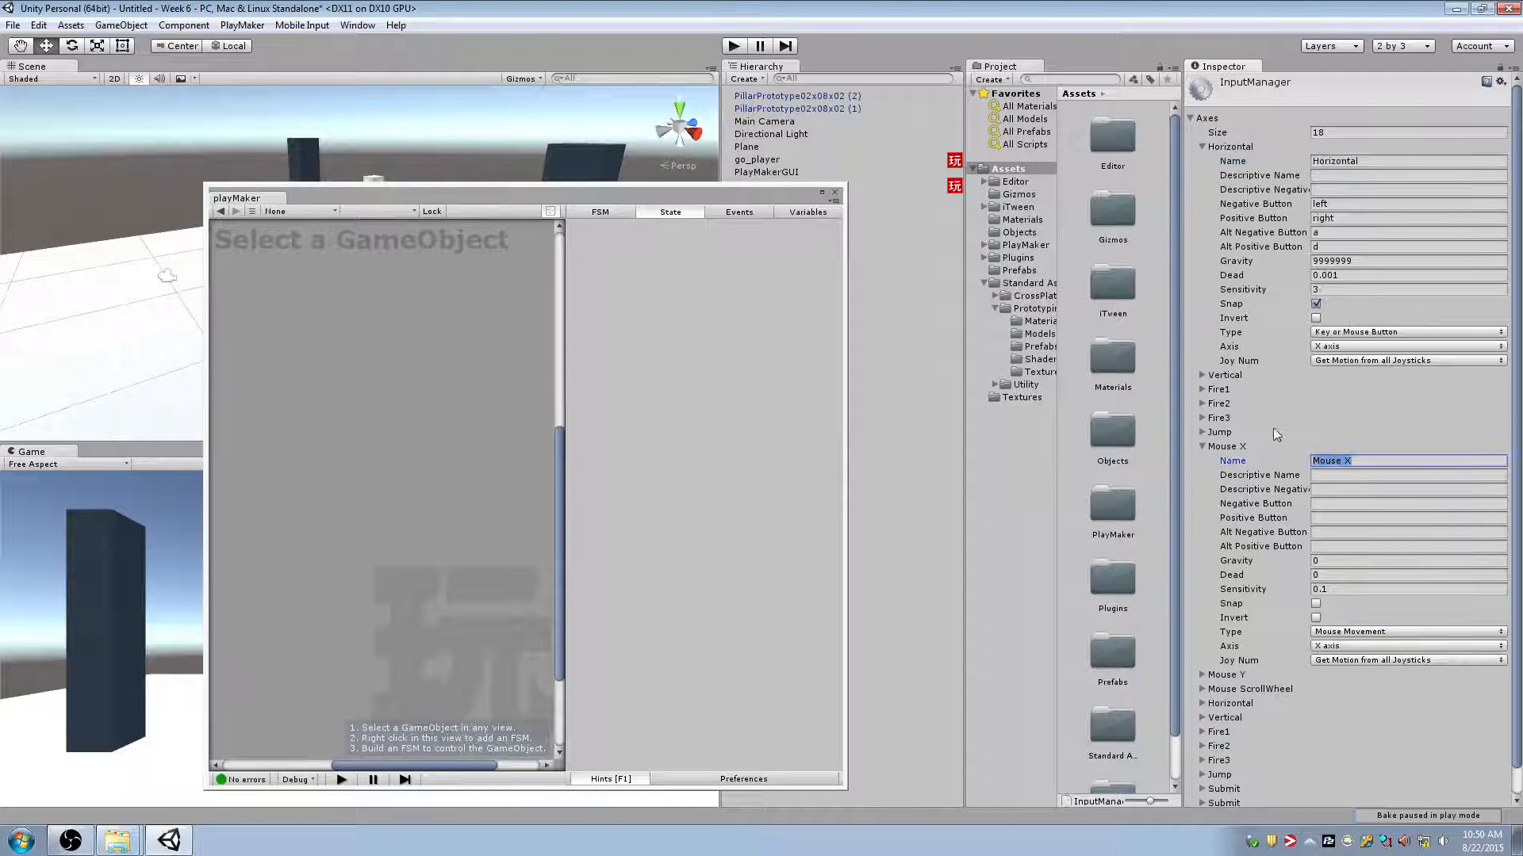
pyautogui.click(758, 159)
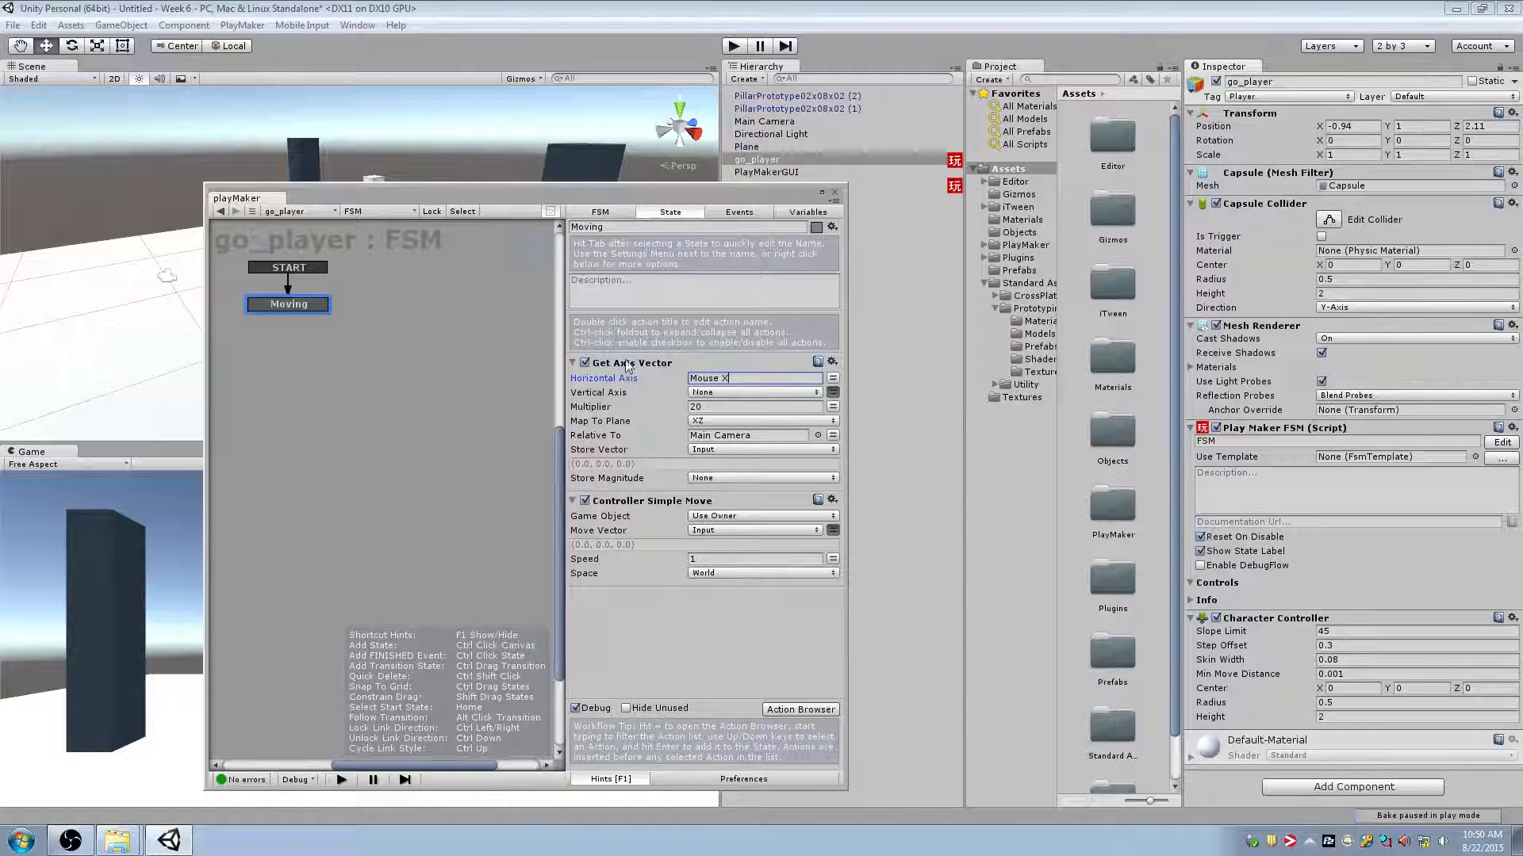
# Play-test the scene to check go_player's horizontal mouse control and stop the game
pyautogui.moveTo(626, 196); pyautogui.dragTo(1179, 205)
pyautogui.click(731, 47)
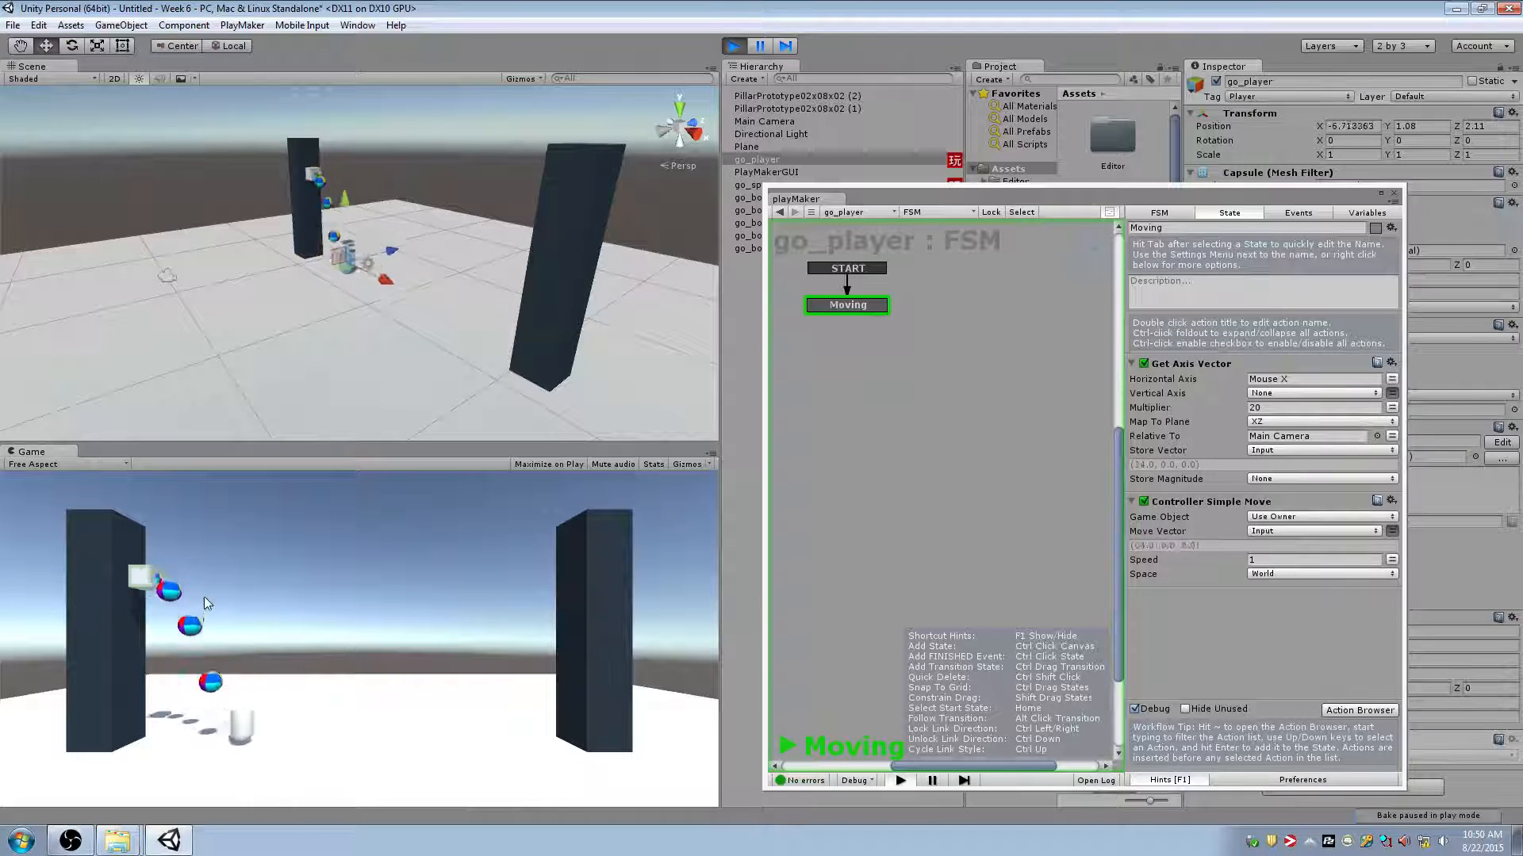
pyautogui.click(732, 46)
# Add a Set Mouse Cursor action to go_player's Moving state with Hide Cursor and Lock Cursor enabled
pyautogui.moveTo(880, 195); pyautogui.dragTo(418, 190)
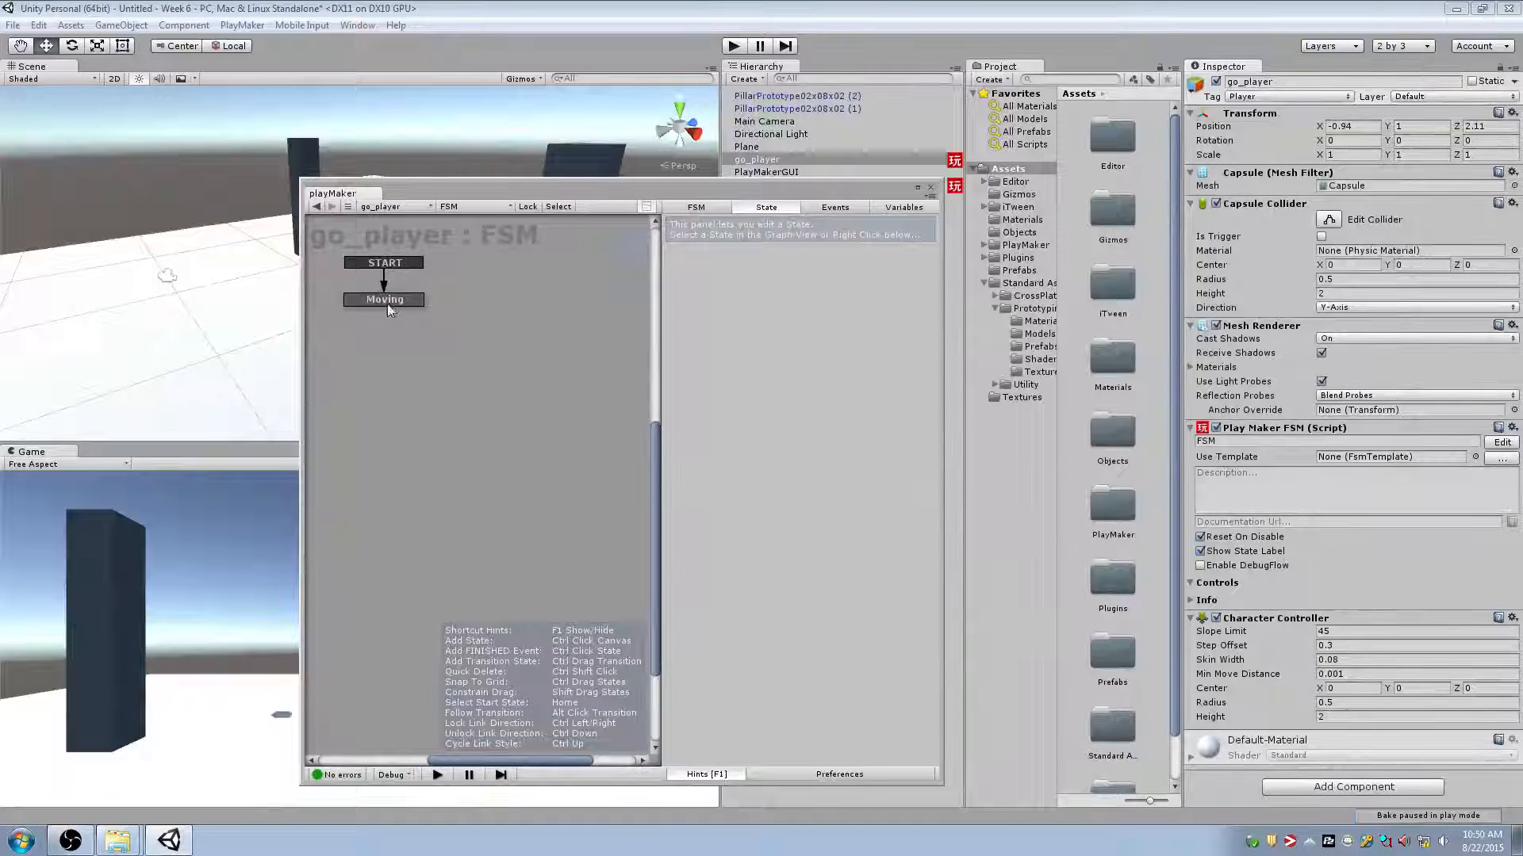
pyautogui.click(387, 301)
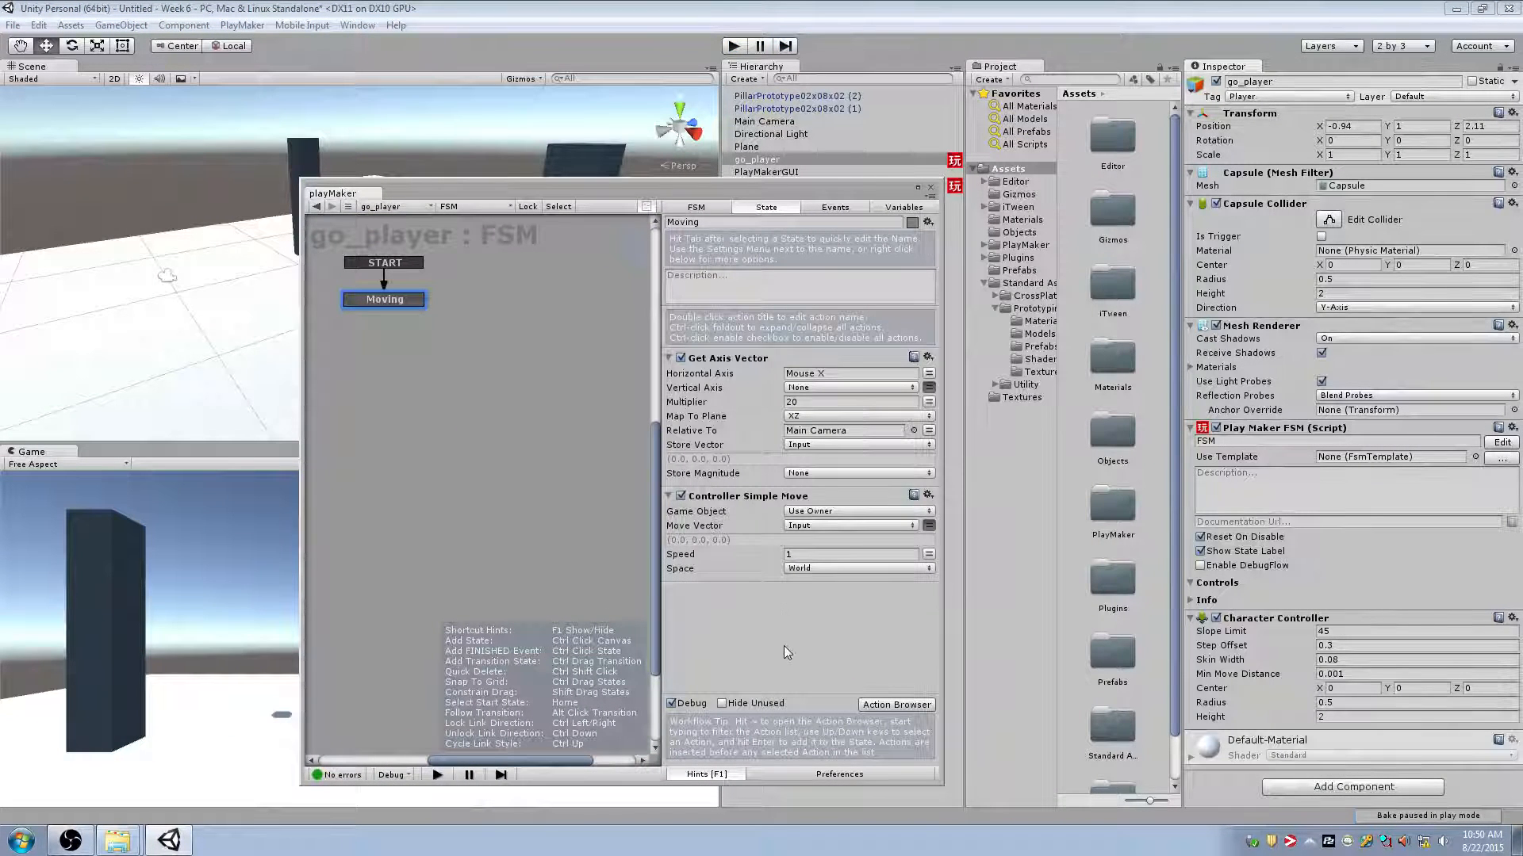
pyautogui.press('`')
pyautogui.write('mouse')
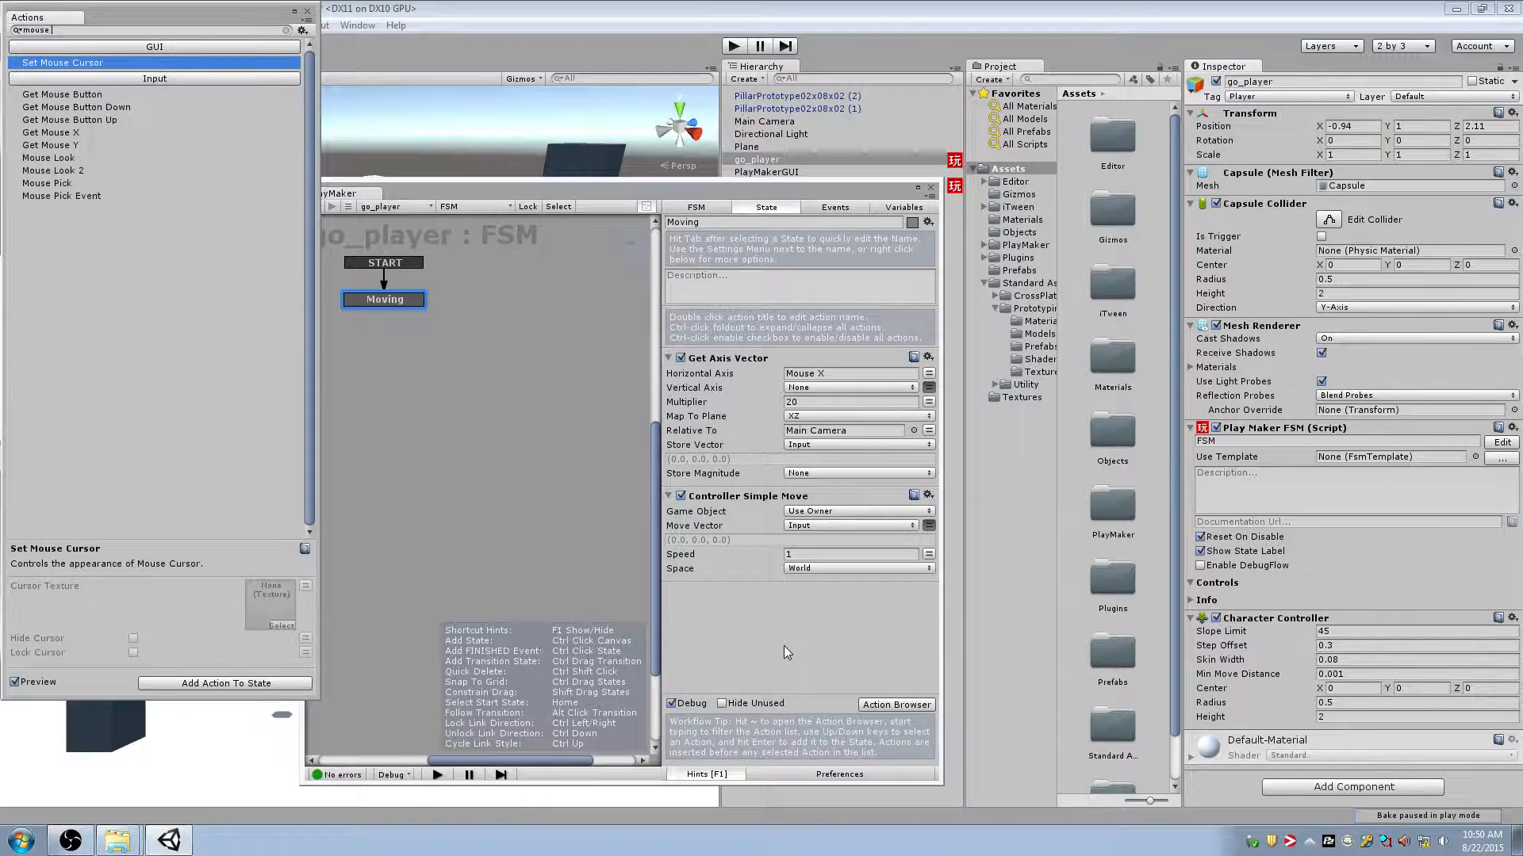
pyautogui.doubleClick(74, 67)
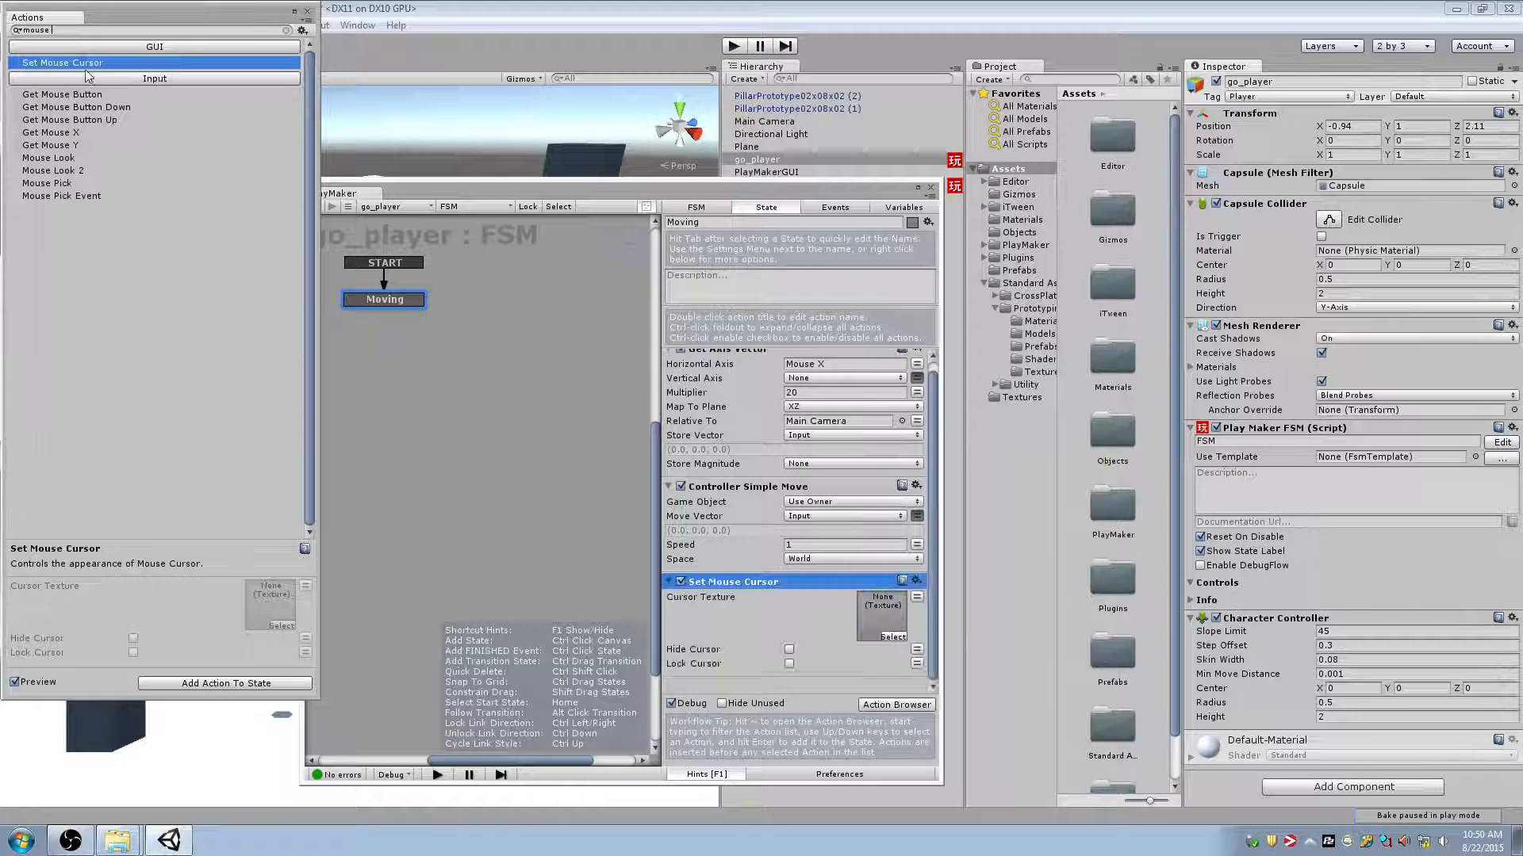
pyautogui.click(307, 11)
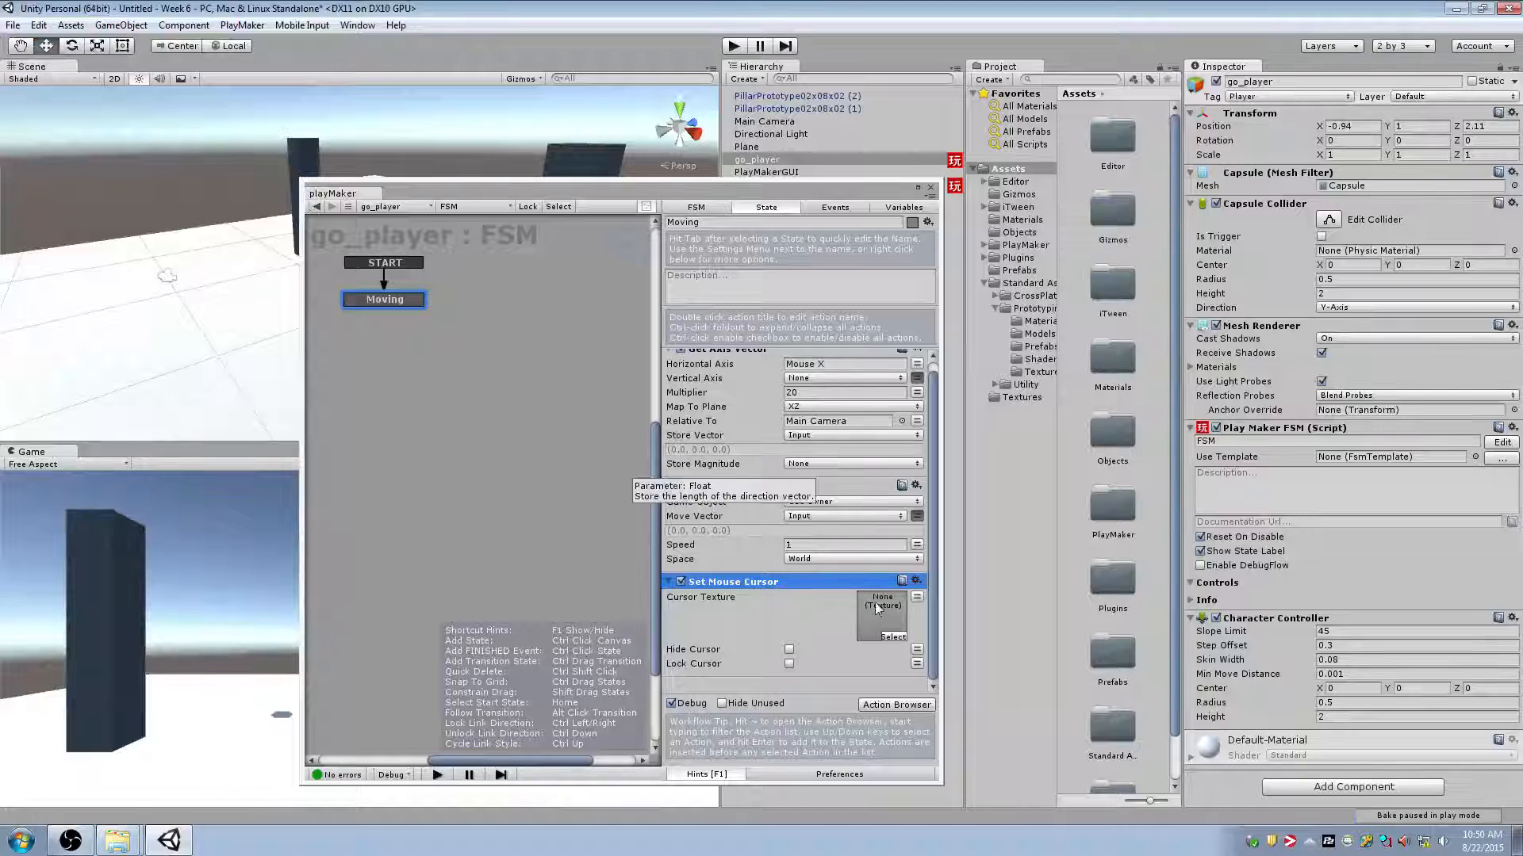
pyautogui.click(789, 653)
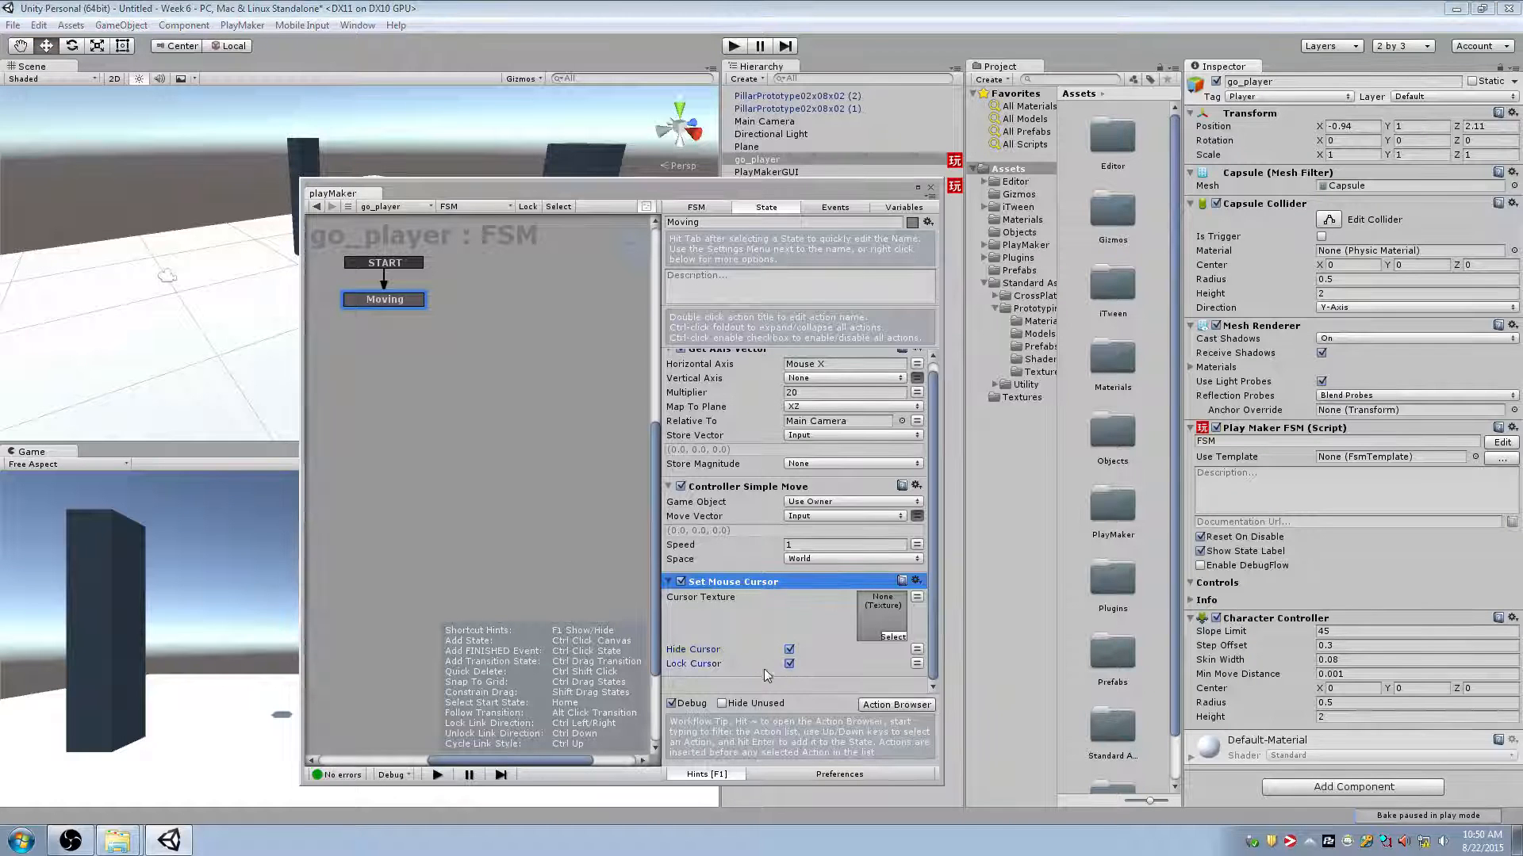
# Run the scene briefly, stop it and enable Maximize on Play for the game view
pyautogui.click(903, 207)
pyautogui.moveTo(879, 189); pyautogui.dragTo(1412, 161)
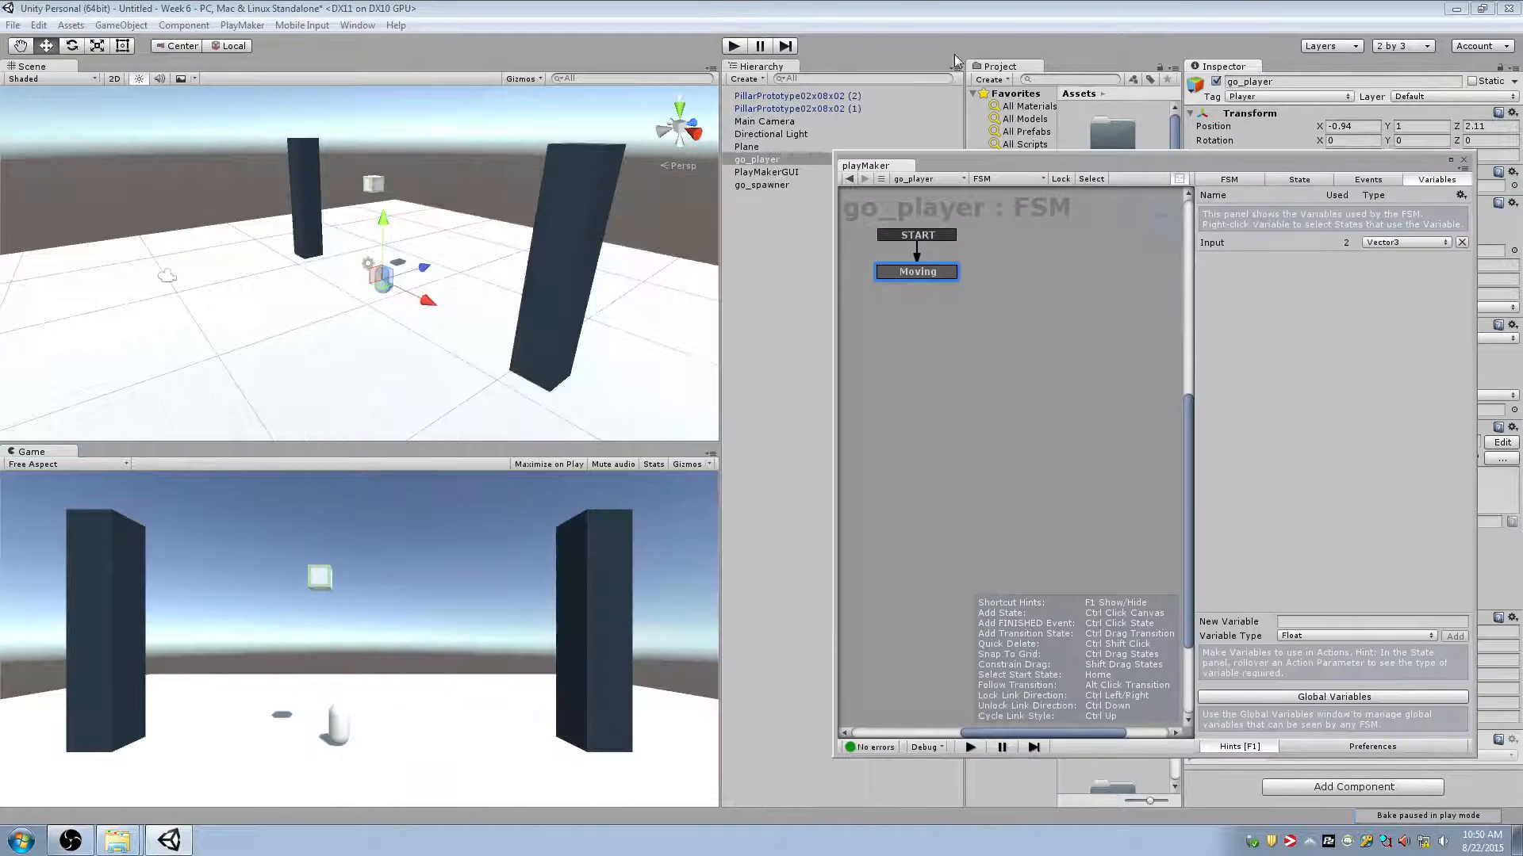
pyautogui.click(734, 46)
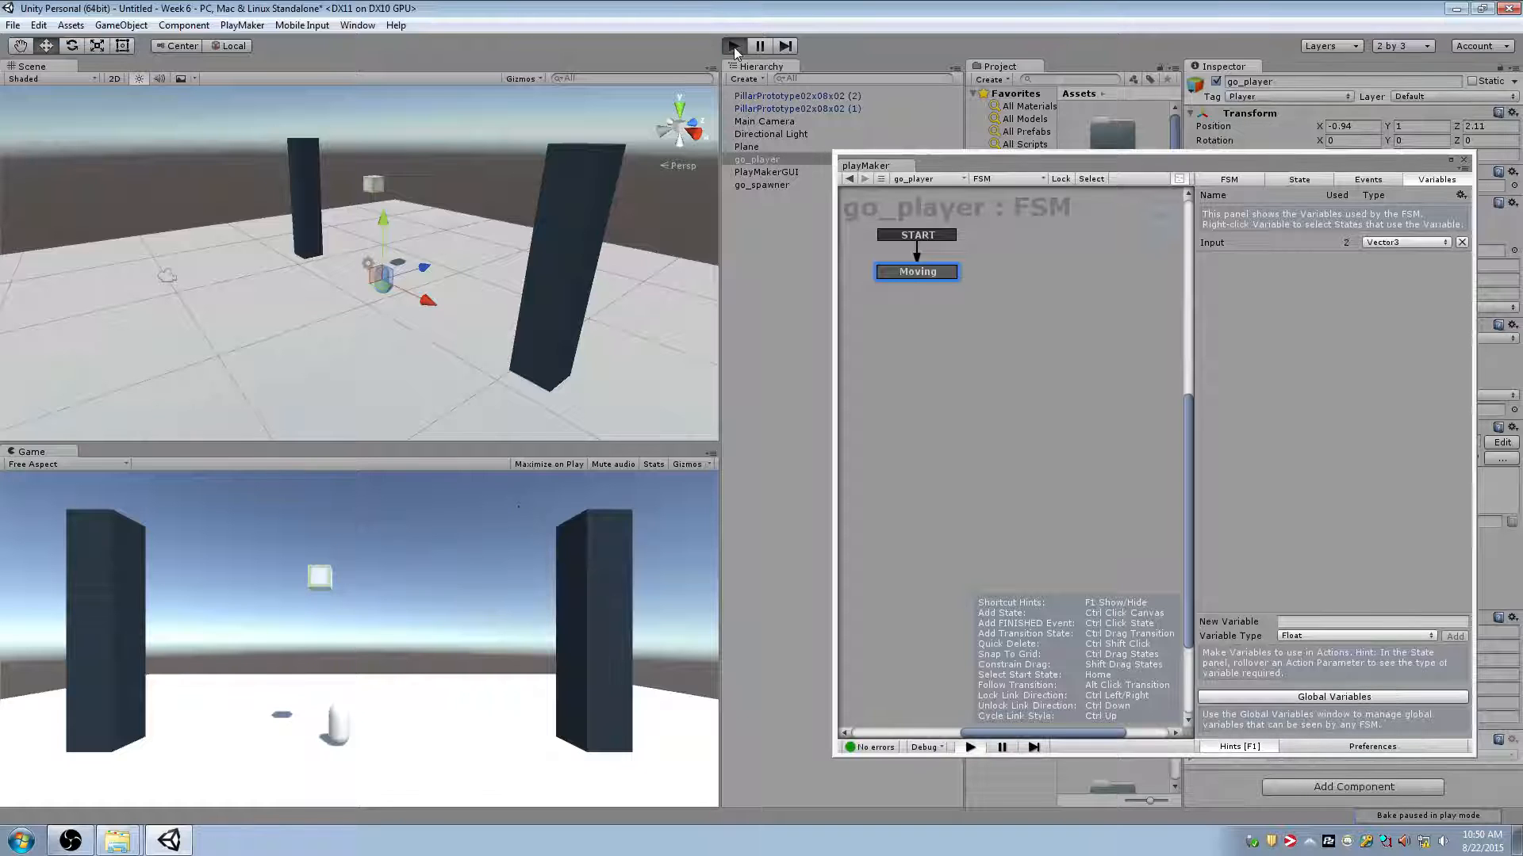
pyautogui.click(736, 50)
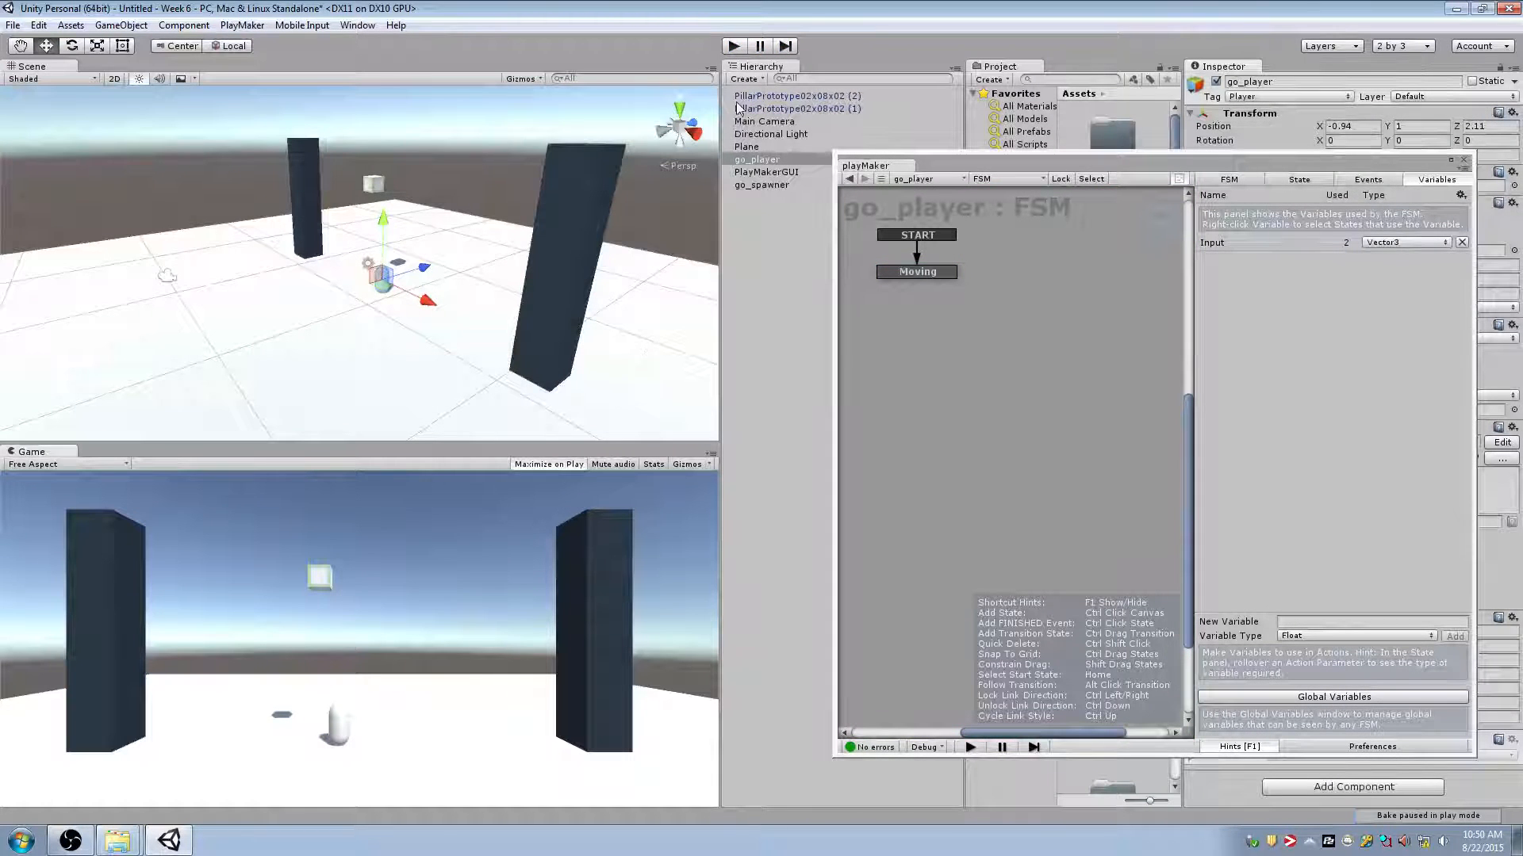
# Play-test the maximized game, checking go_player's mouse movement with the cursor hidden and locked, and stop it
pyautogui.click(733, 46)
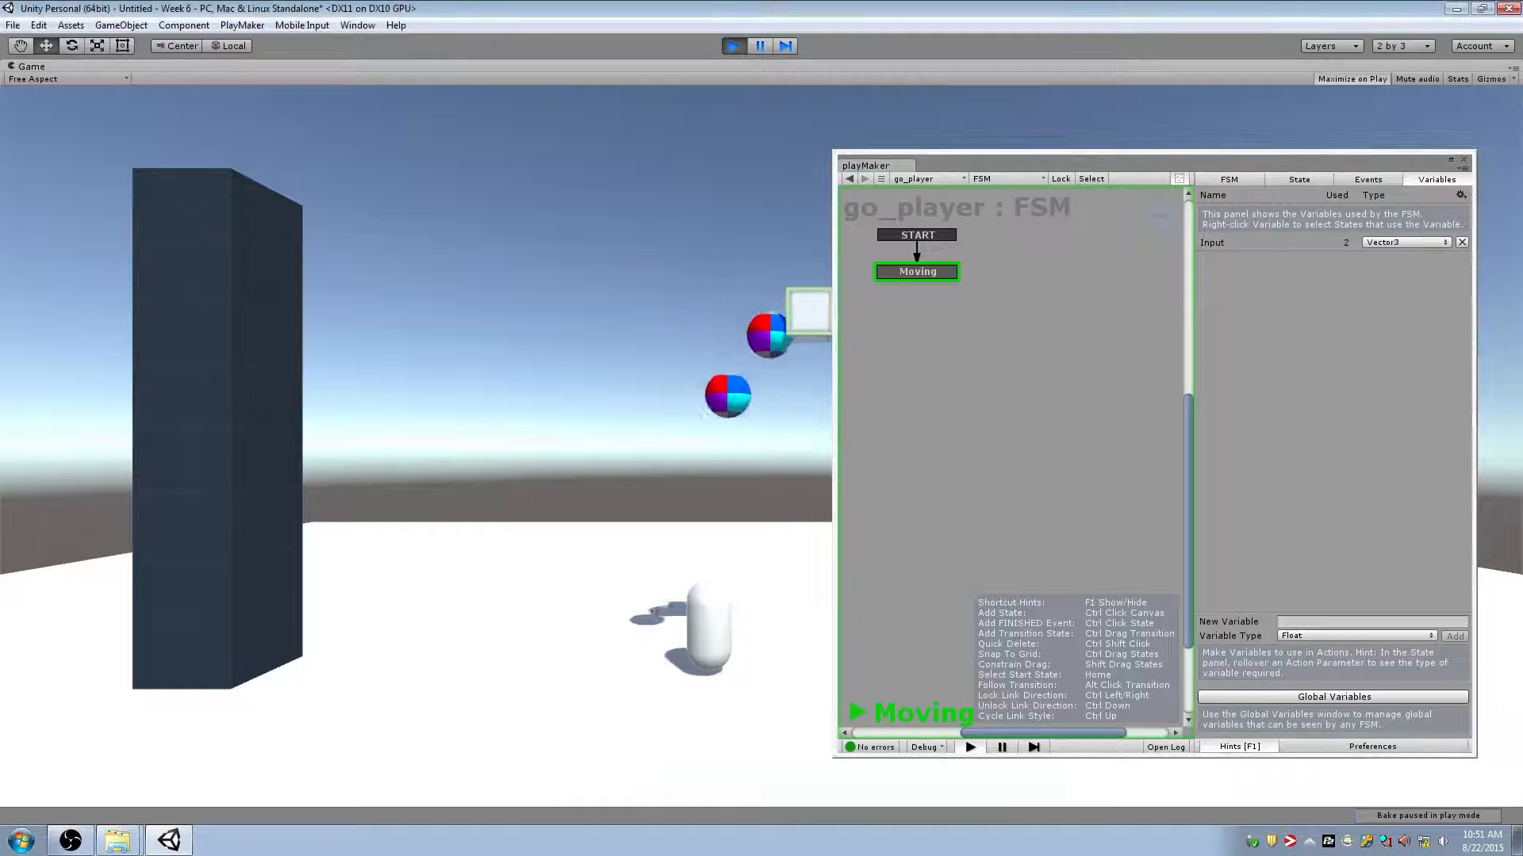
pyautogui.hotkey('alt', 'Tab')
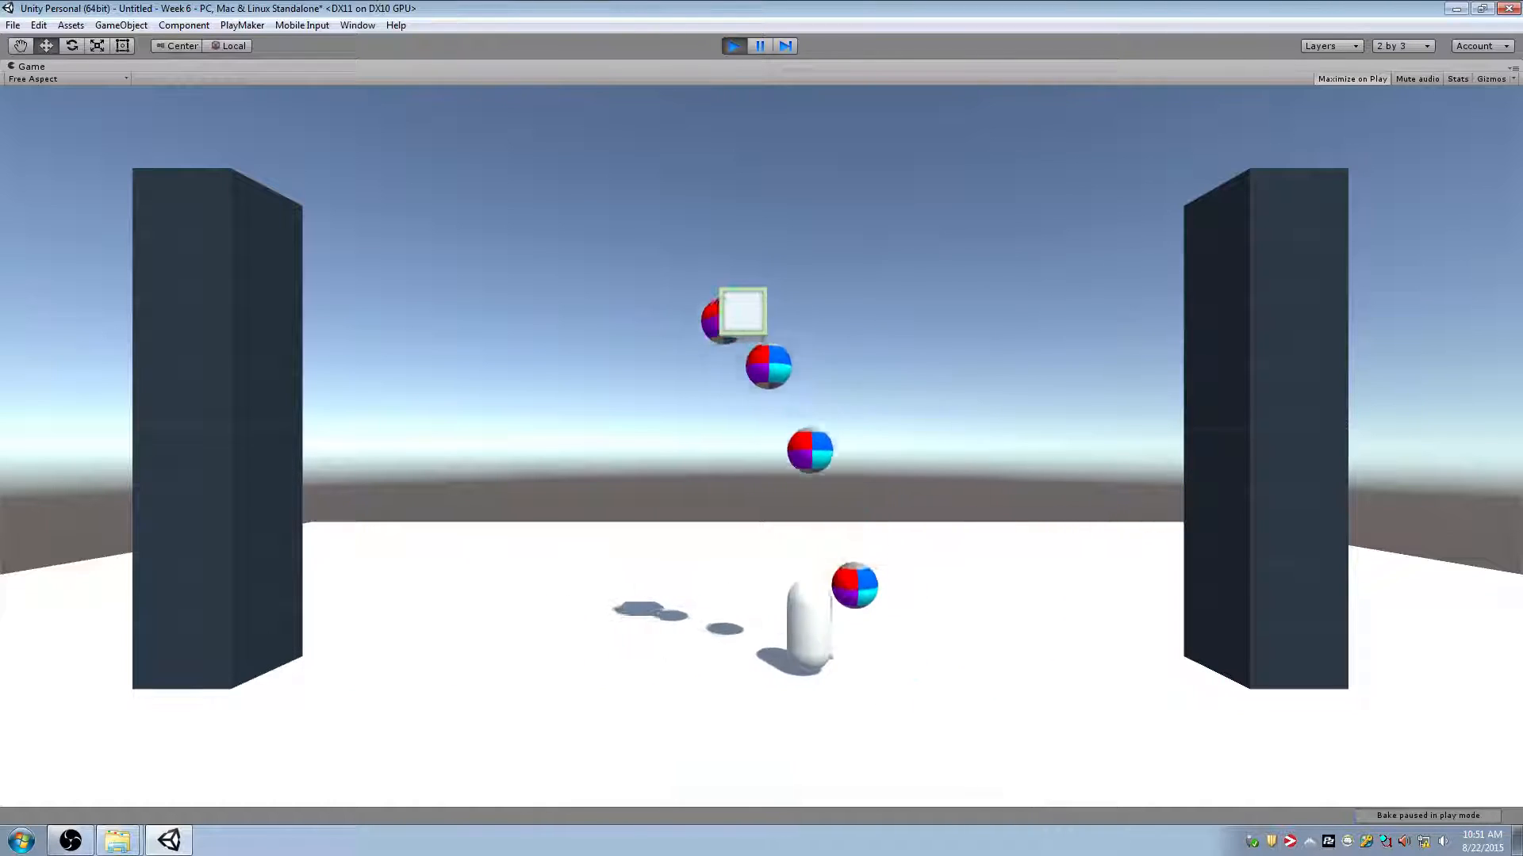
pyautogui.hotkey('alt', 'Tab')
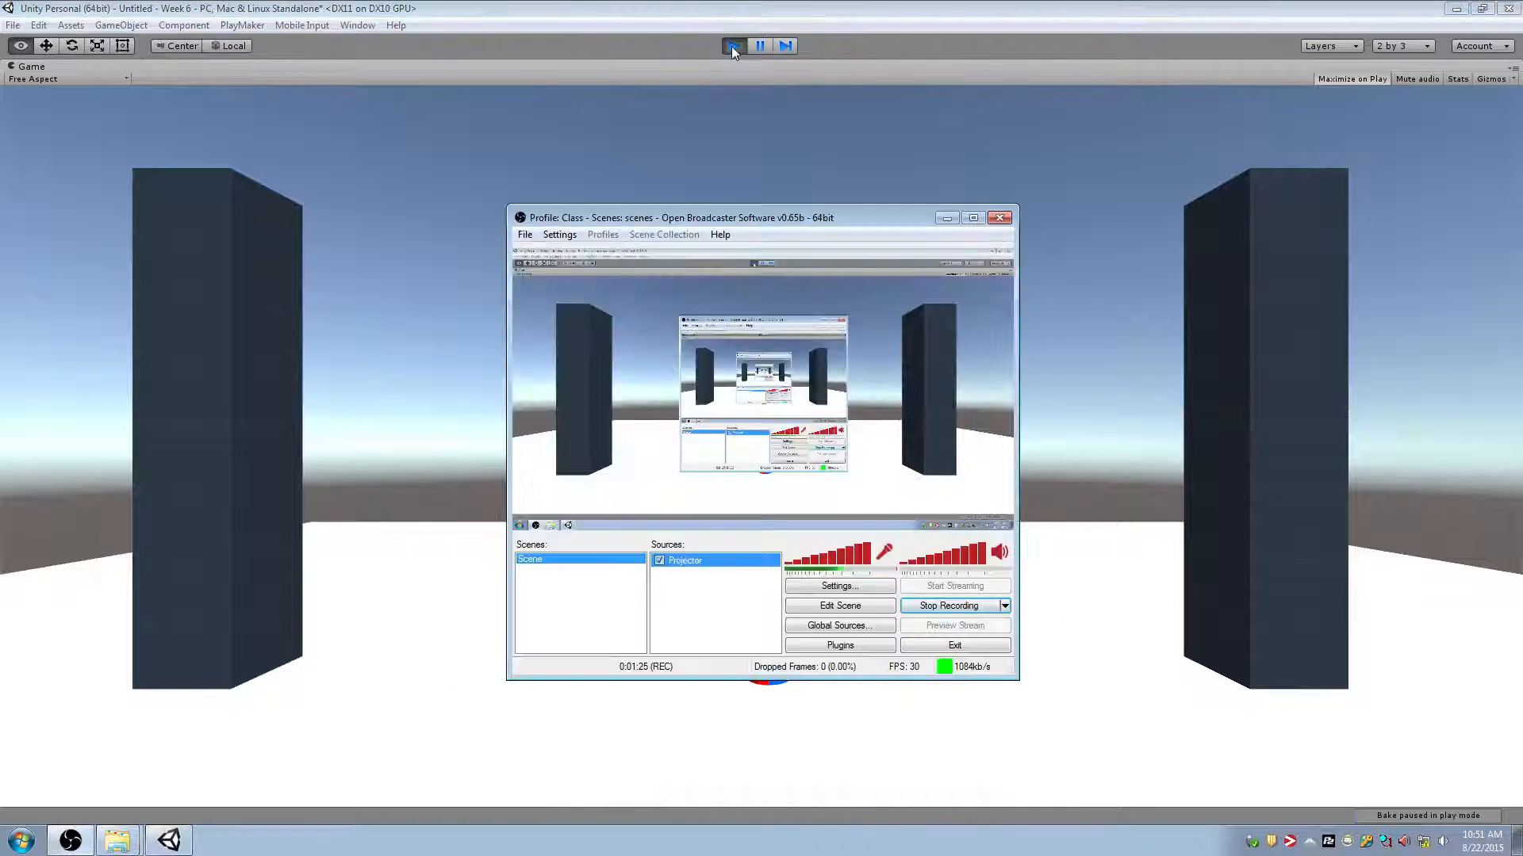
pyautogui.hotkey('alt', 'Tab')
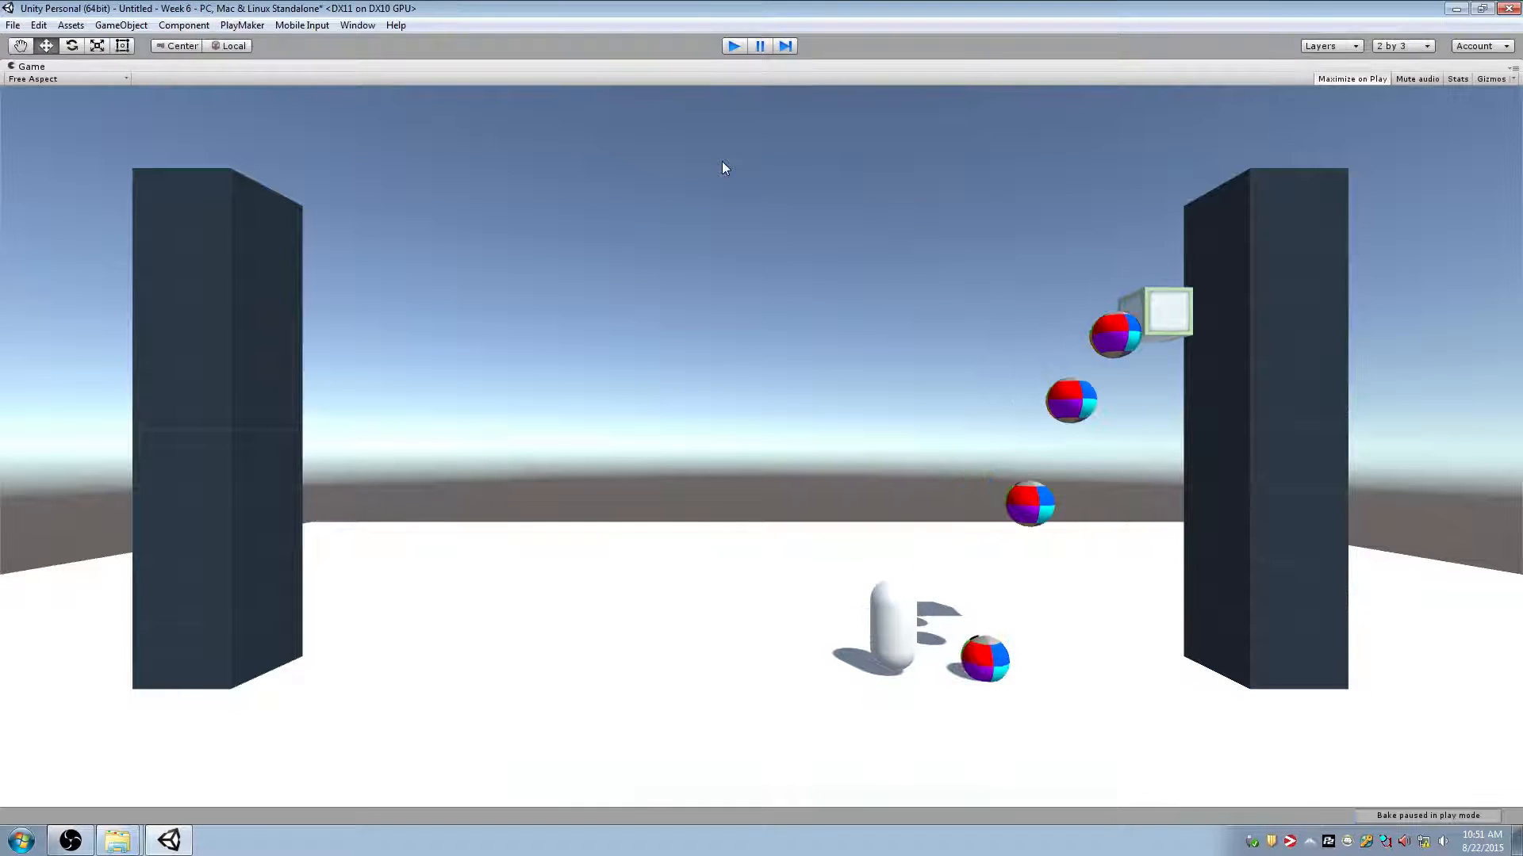
pyautogui.hotkey('ctrl', 'p')
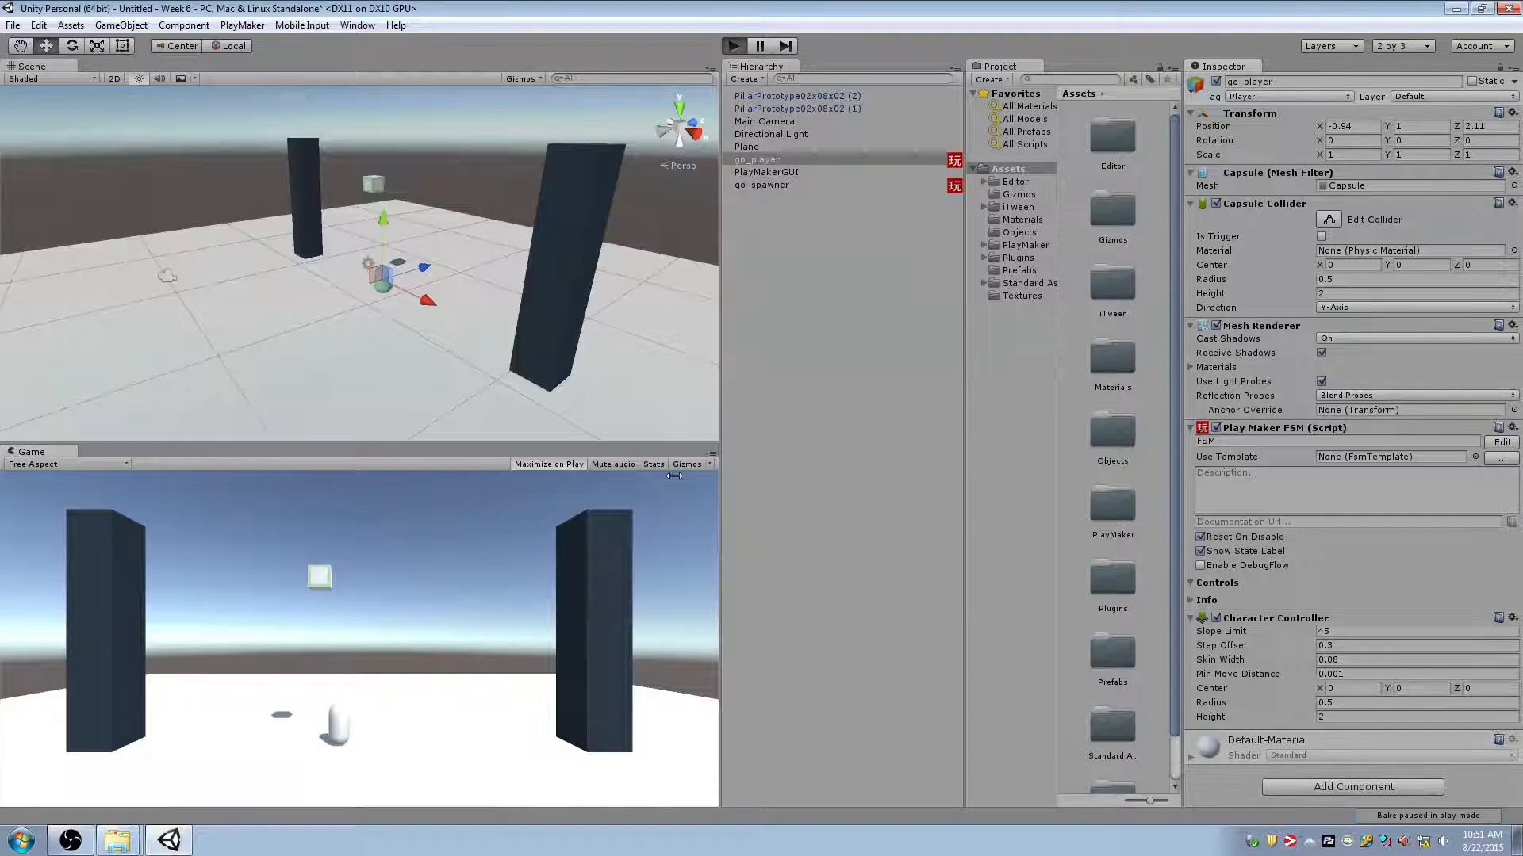
pyautogui.hotkey('ctrl', 'p')
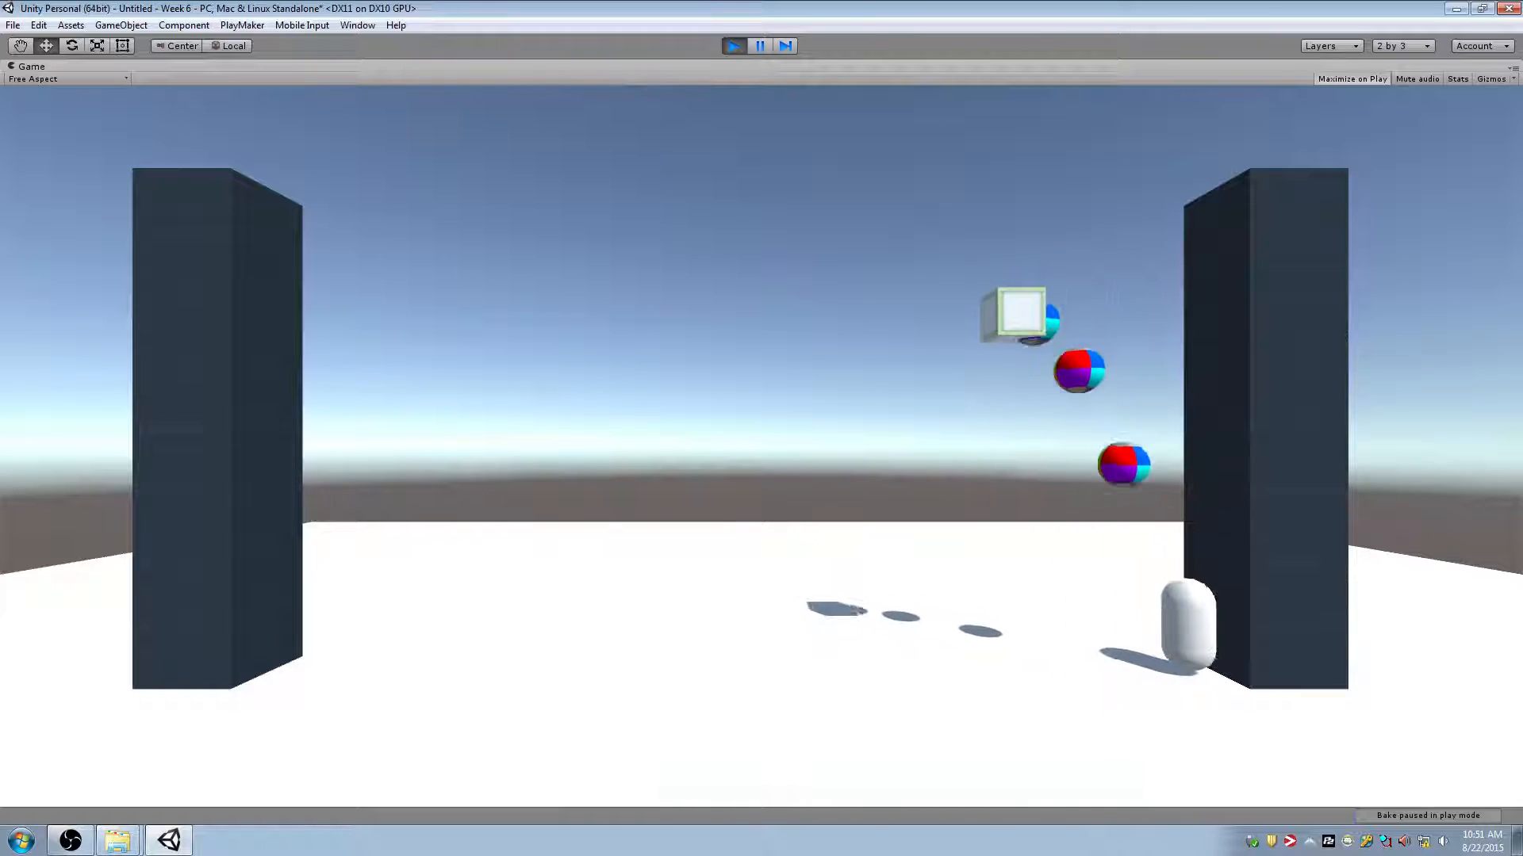
pyautogui.hotkey('ctrl', 'p')
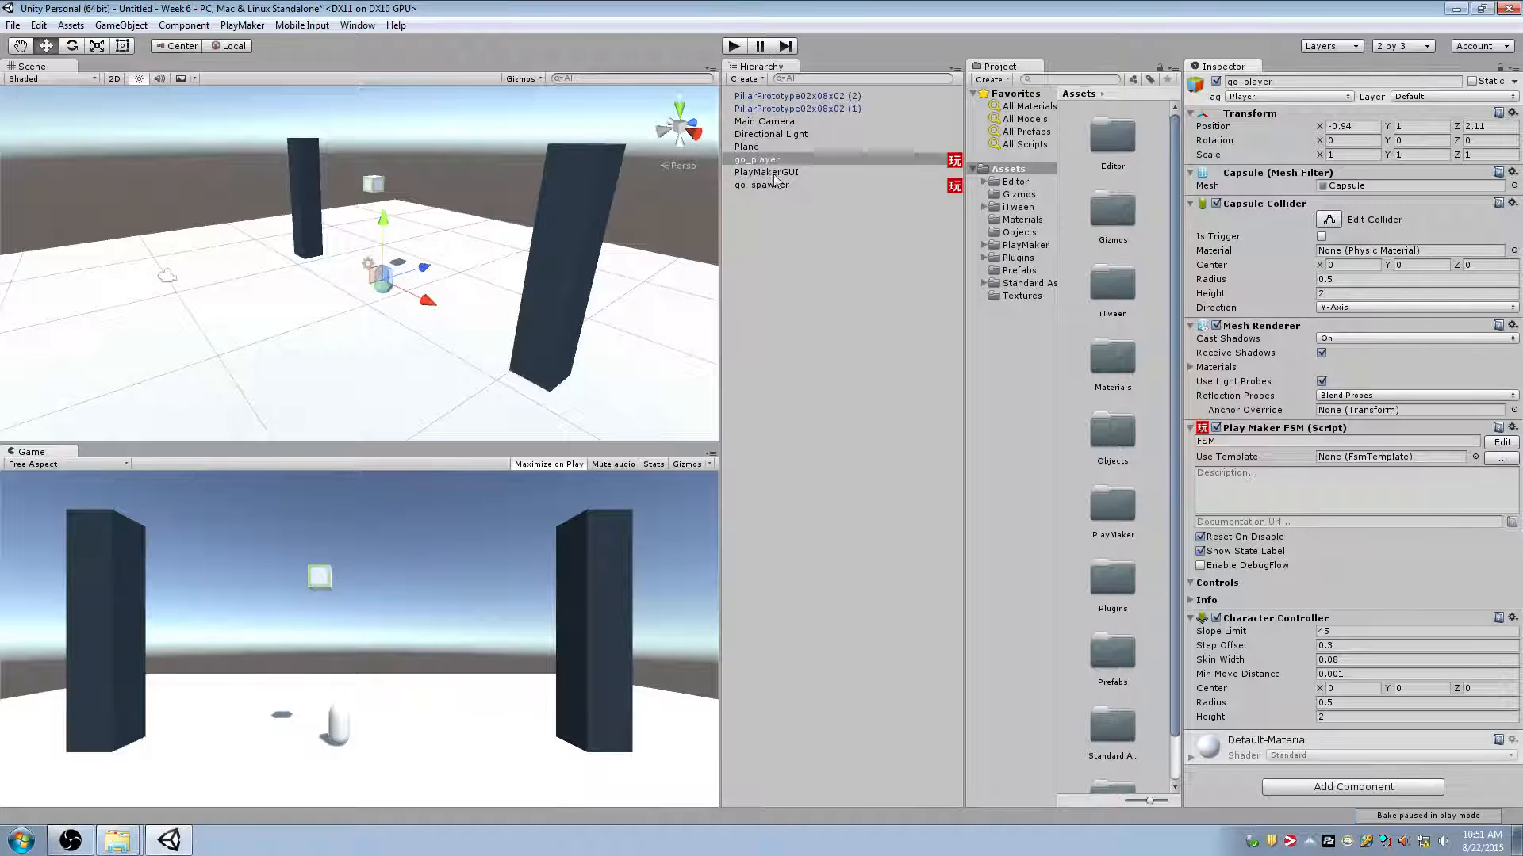
# Place an instance of the go_bomb prefab in the scene and frame the view on it
pyautogui.click(789, 147)
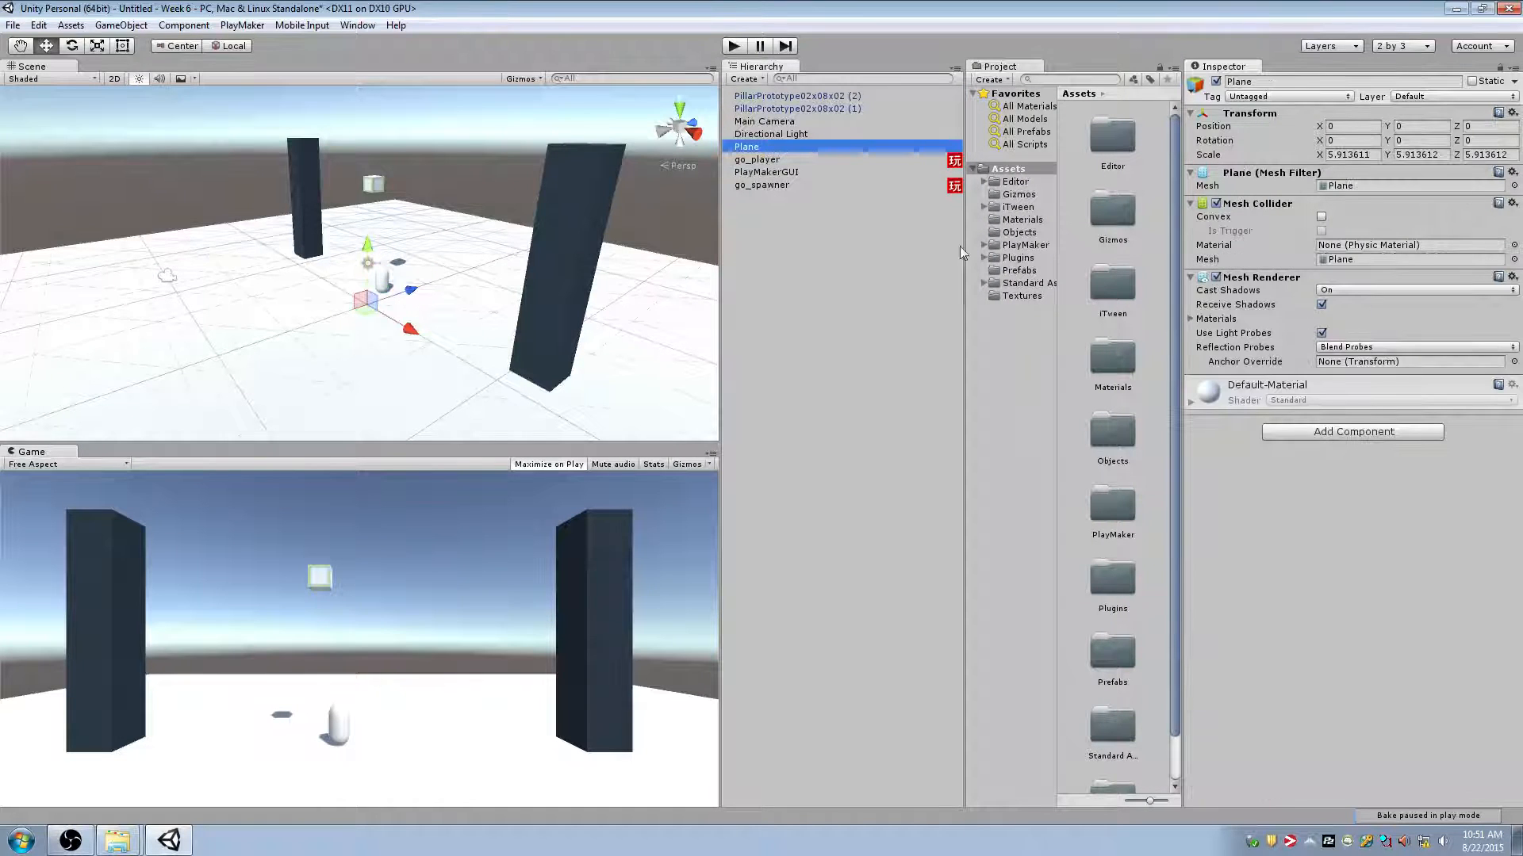
pyautogui.click(1016, 271)
pyautogui.moveTo(1093, 136); pyautogui.dragTo(341, 209)
pyautogui.press('f')
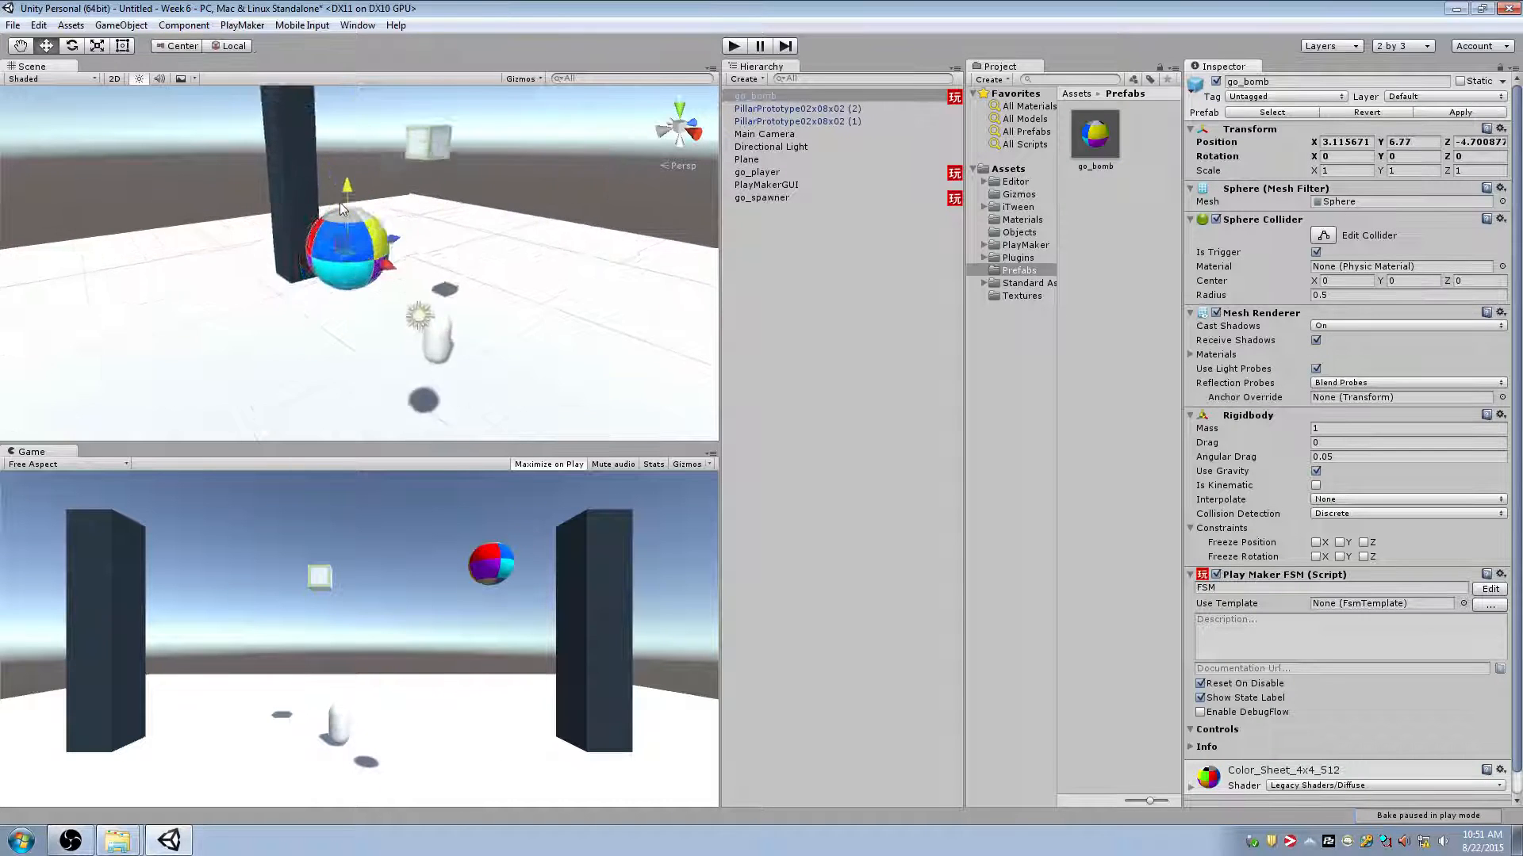
# Play-test the scene with the placed bomb, stop the game and delete the go_bomb instance from the scene
pyautogui.click(736, 46)
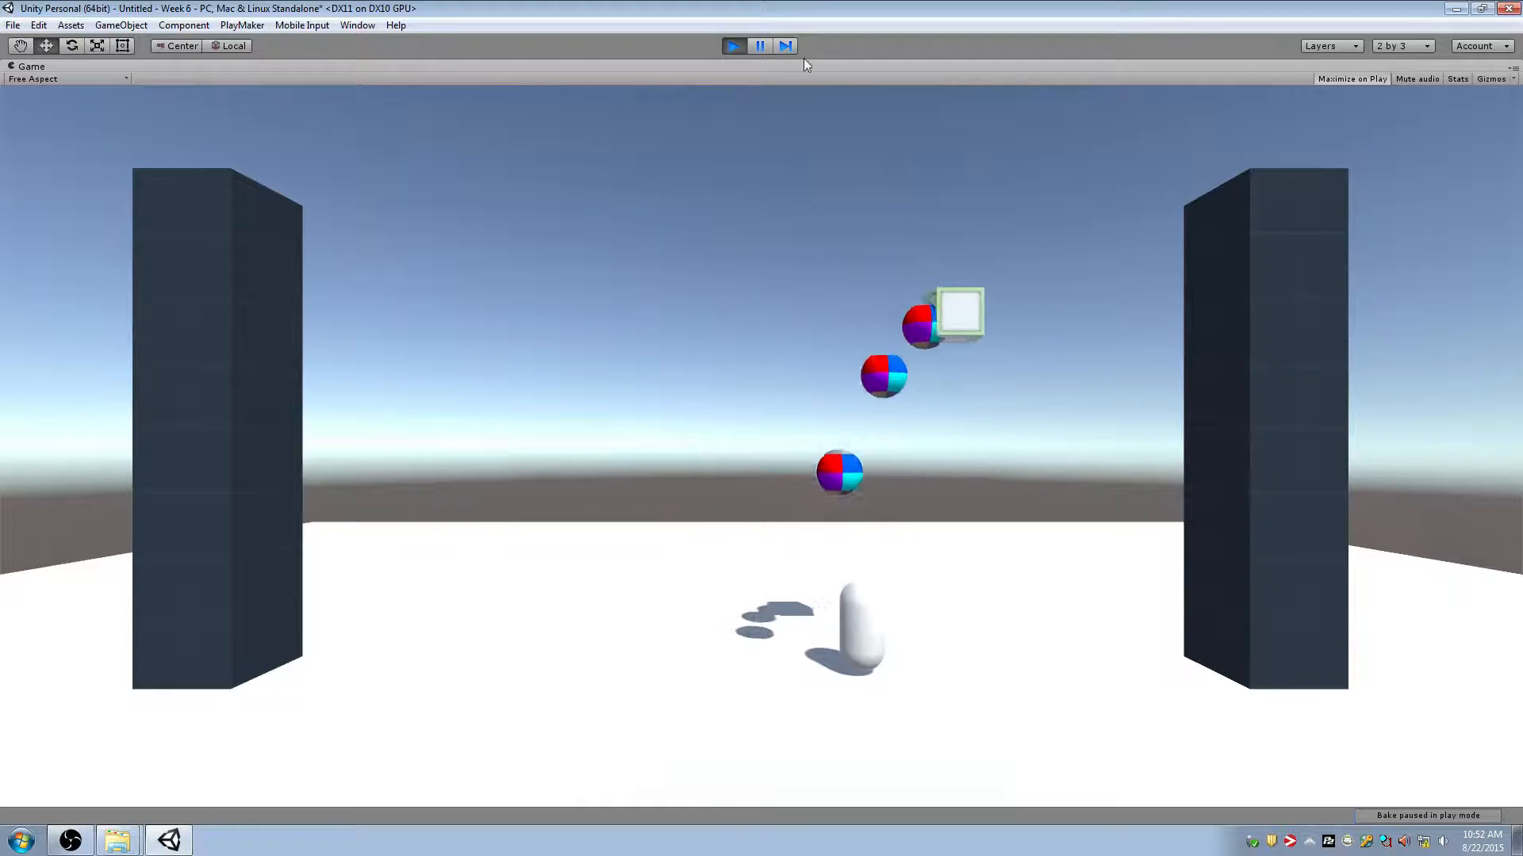
pyautogui.click(734, 46)
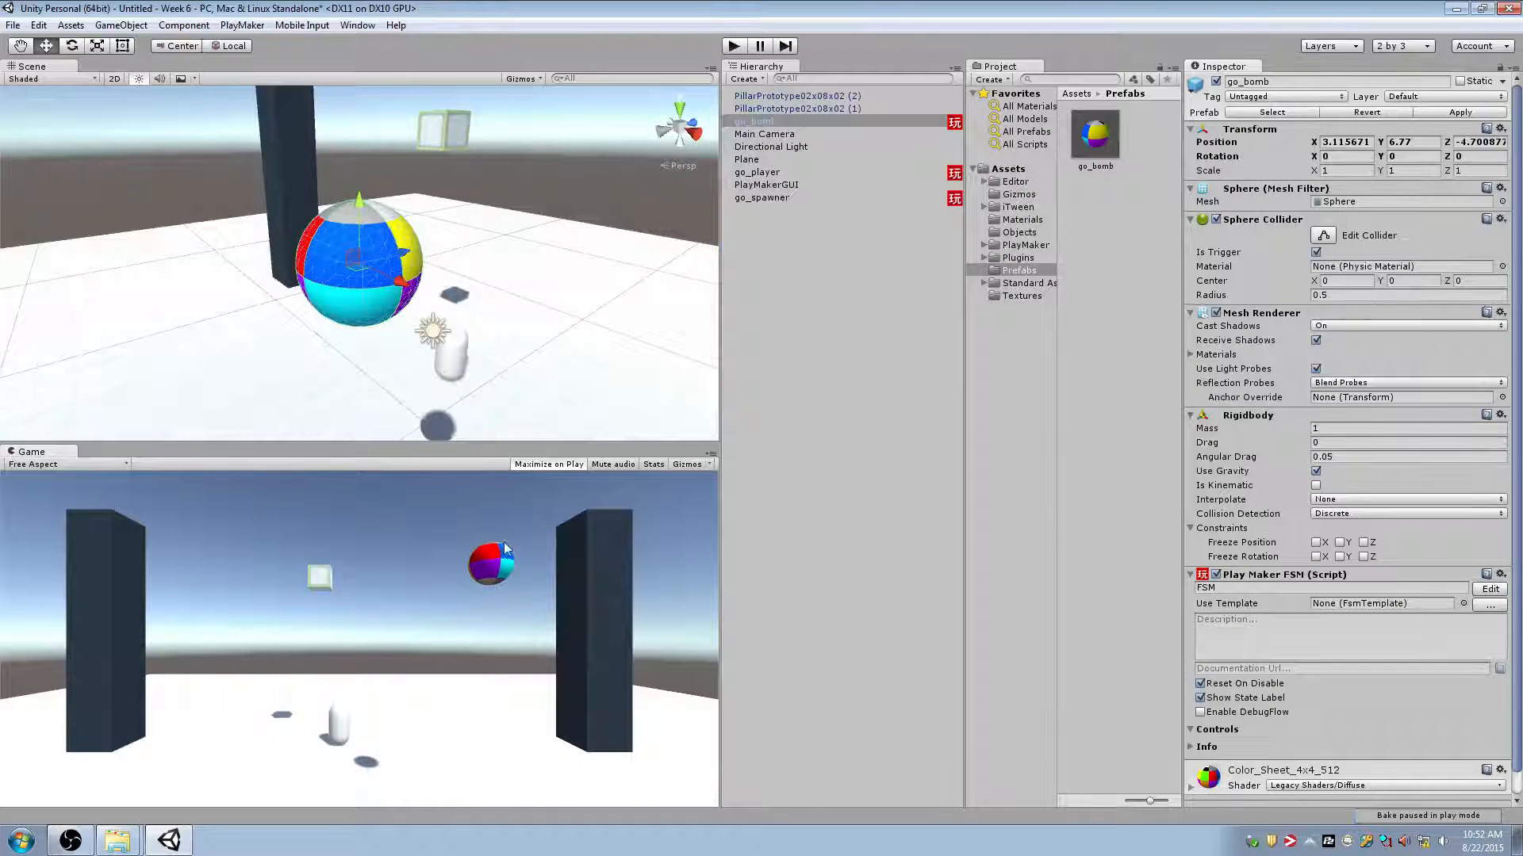
pyautogui.click(373, 279)
pyautogui.press('Delete')
pyautogui.click(850, 145)
pyautogui.click(840, 170)
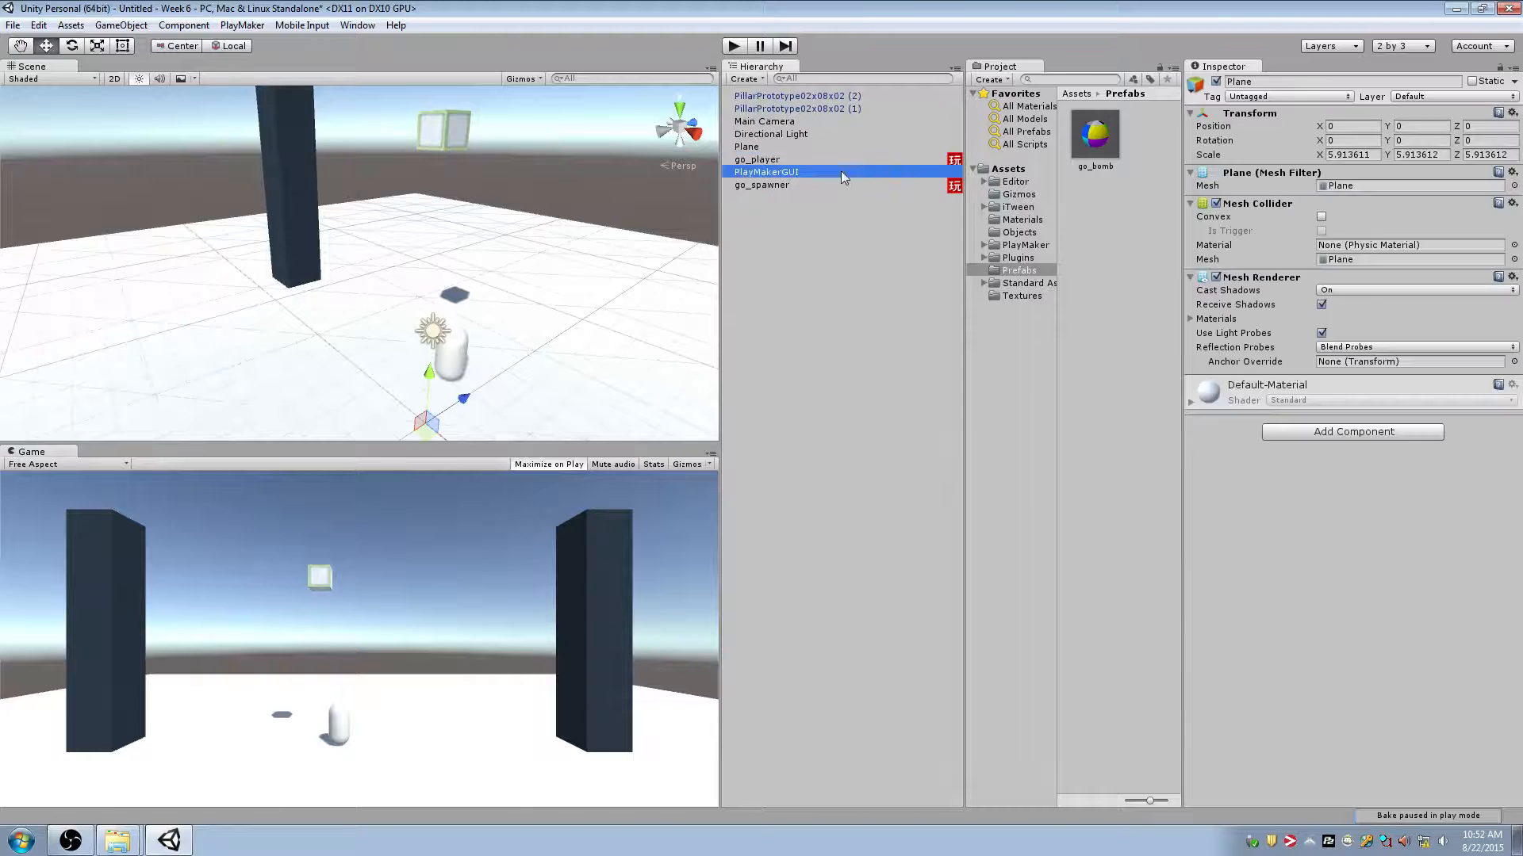
pyautogui.click(849, 157)
# Review the go_bomb prefab's existing FSM and add a second PlayMaker FSM component to the prefab
pyautogui.click(1098, 147)
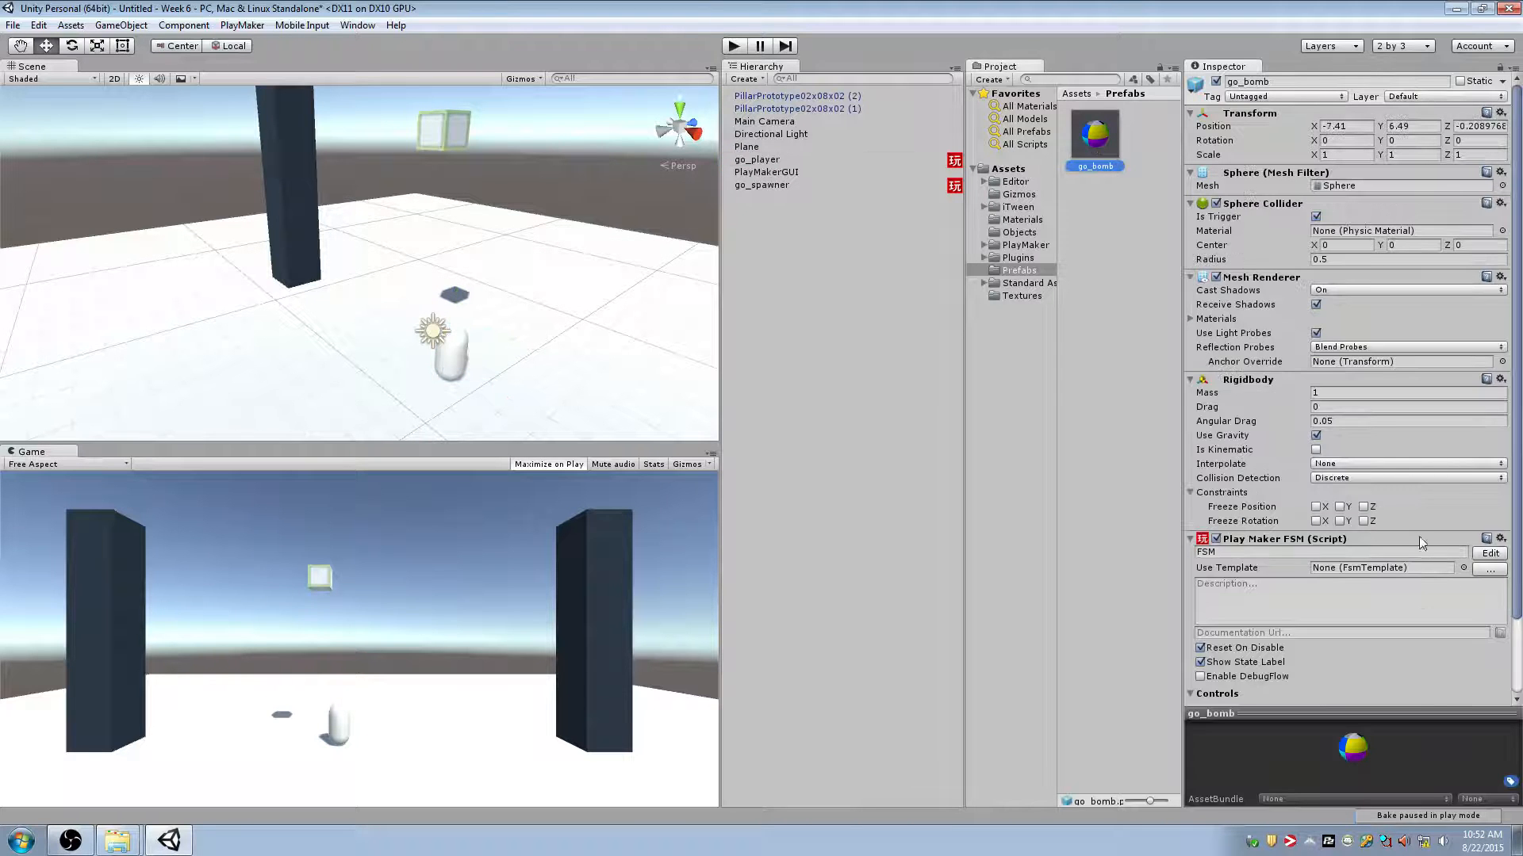
pyautogui.scroll(-3, 1420, 538)
pyautogui.click(1490, 465)
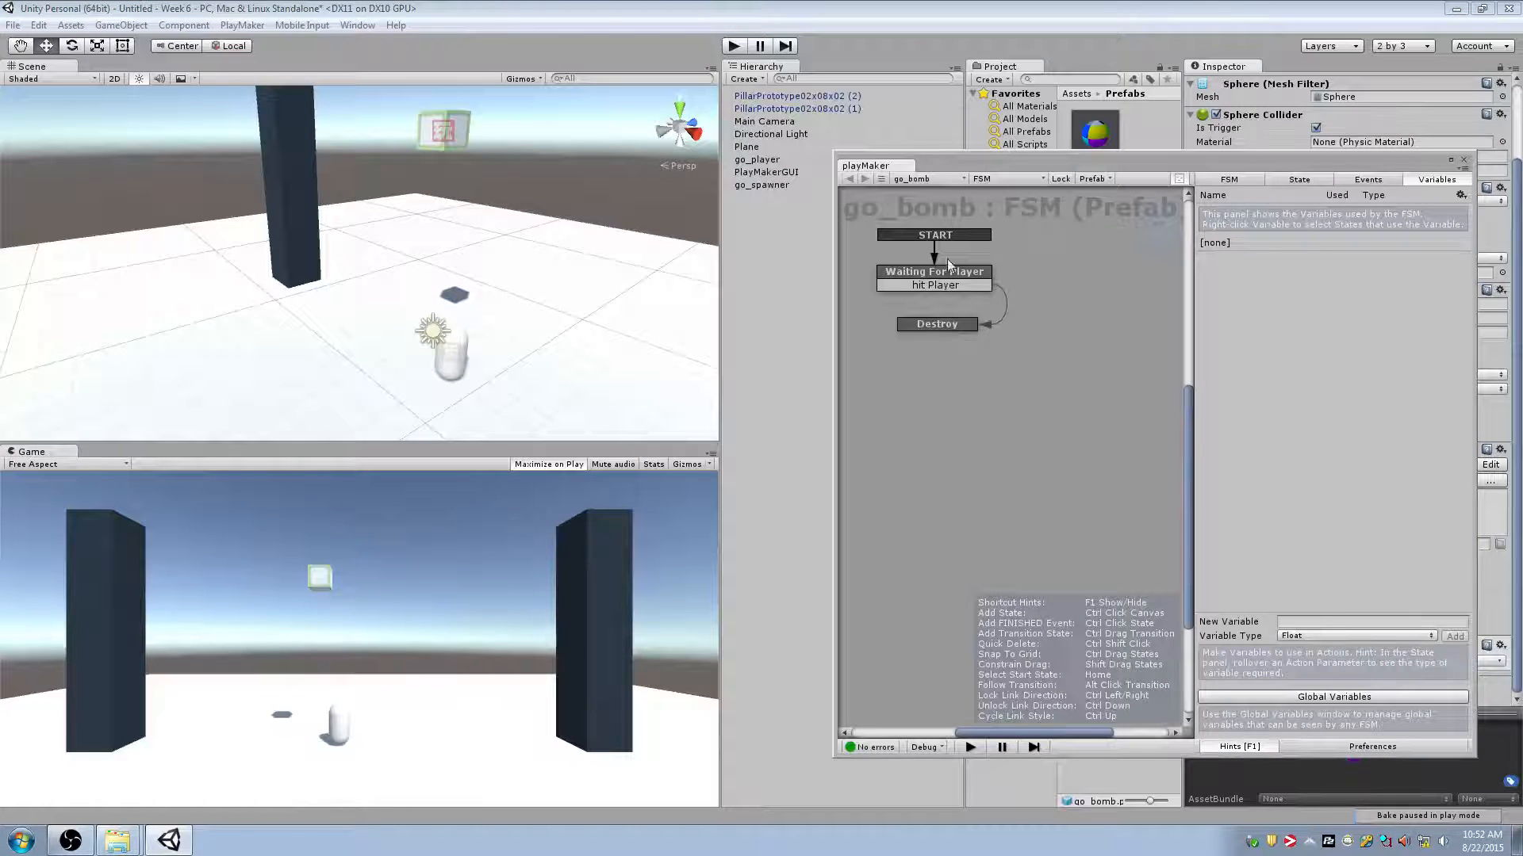
pyautogui.click(1464, 160)
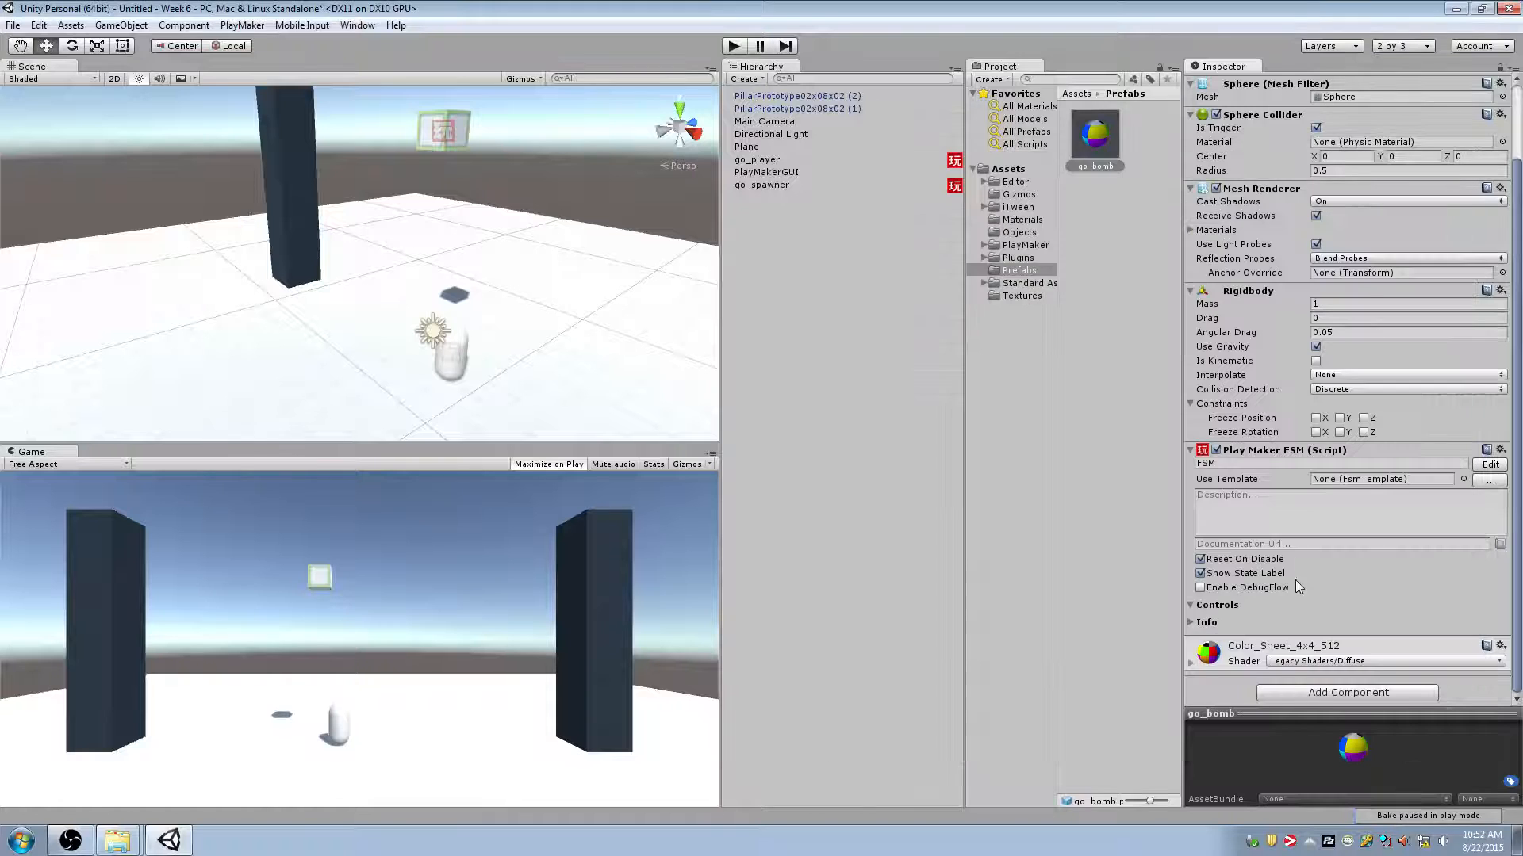
pyautogui.click(1301, 696)
pyautogui.click(1305, 501)
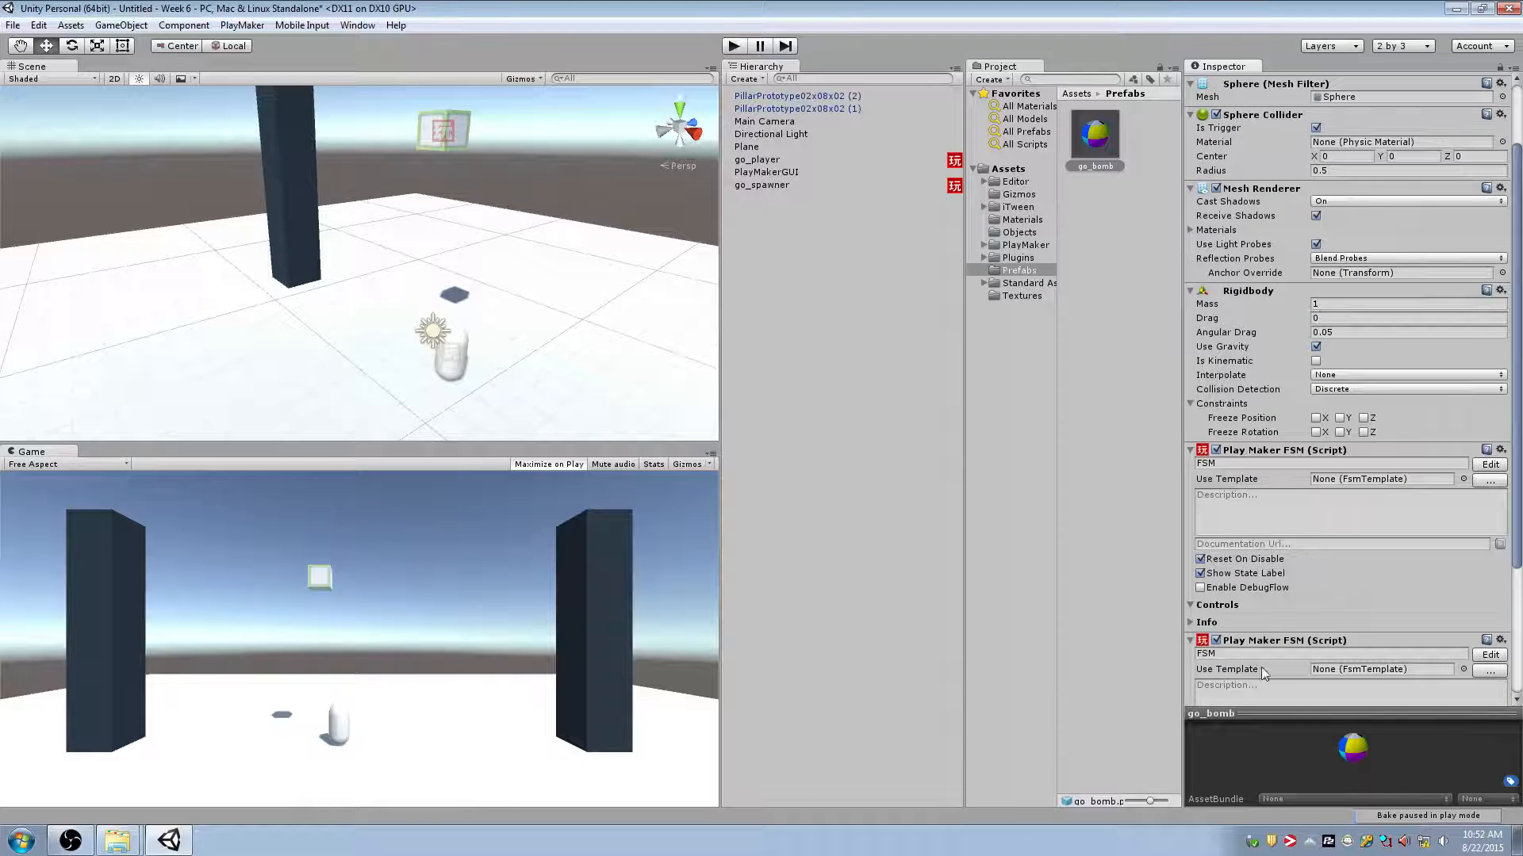
# Name the go_bomb prefab's second FSM Fall, open it for editing and rename its start state Falling
pyautogui.write('Fall')
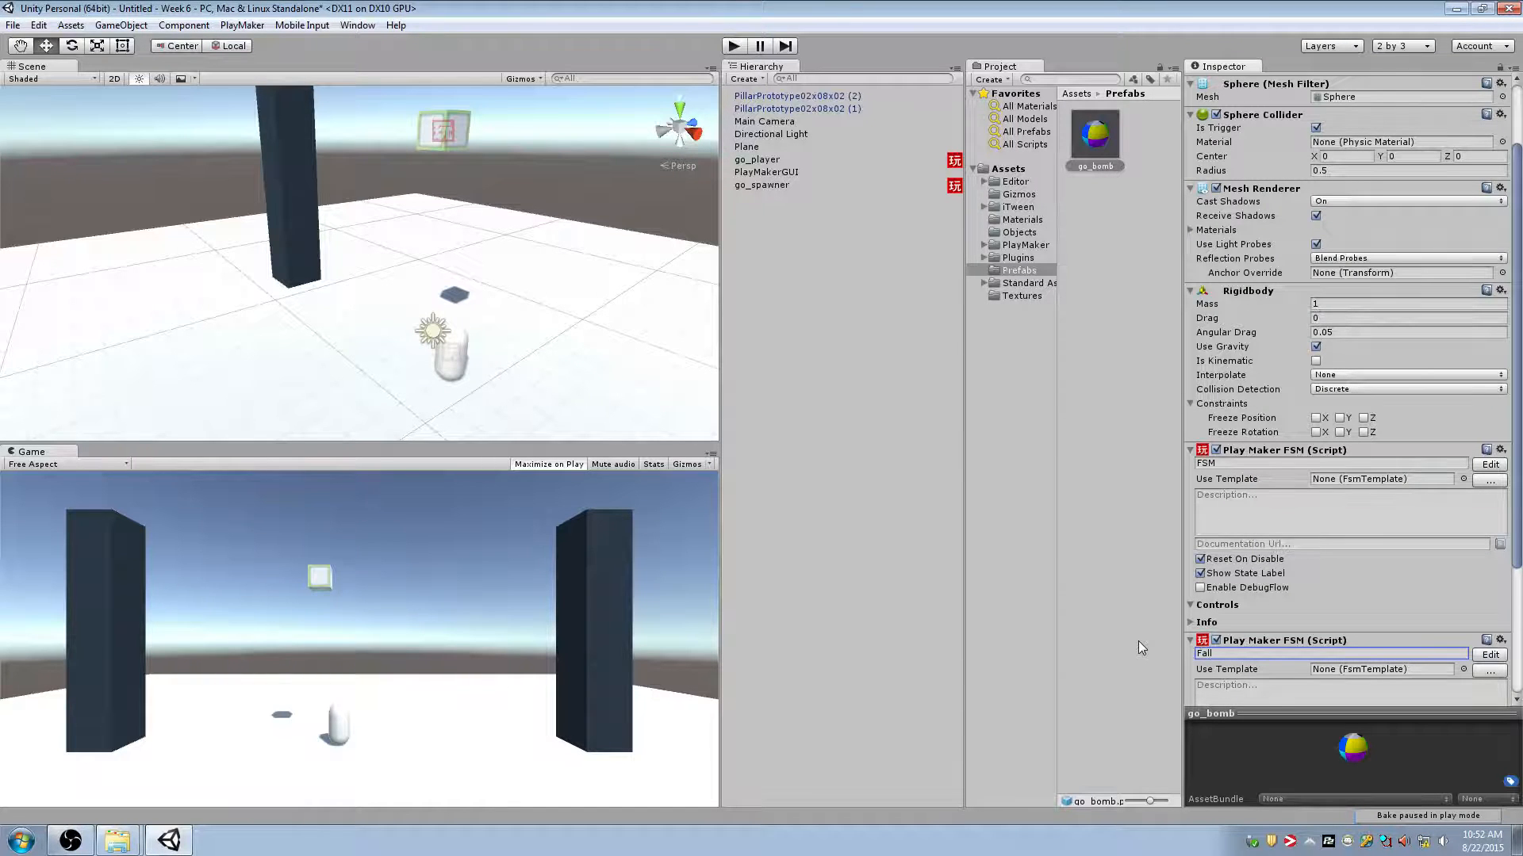
pyautogui.click(1490, 655)
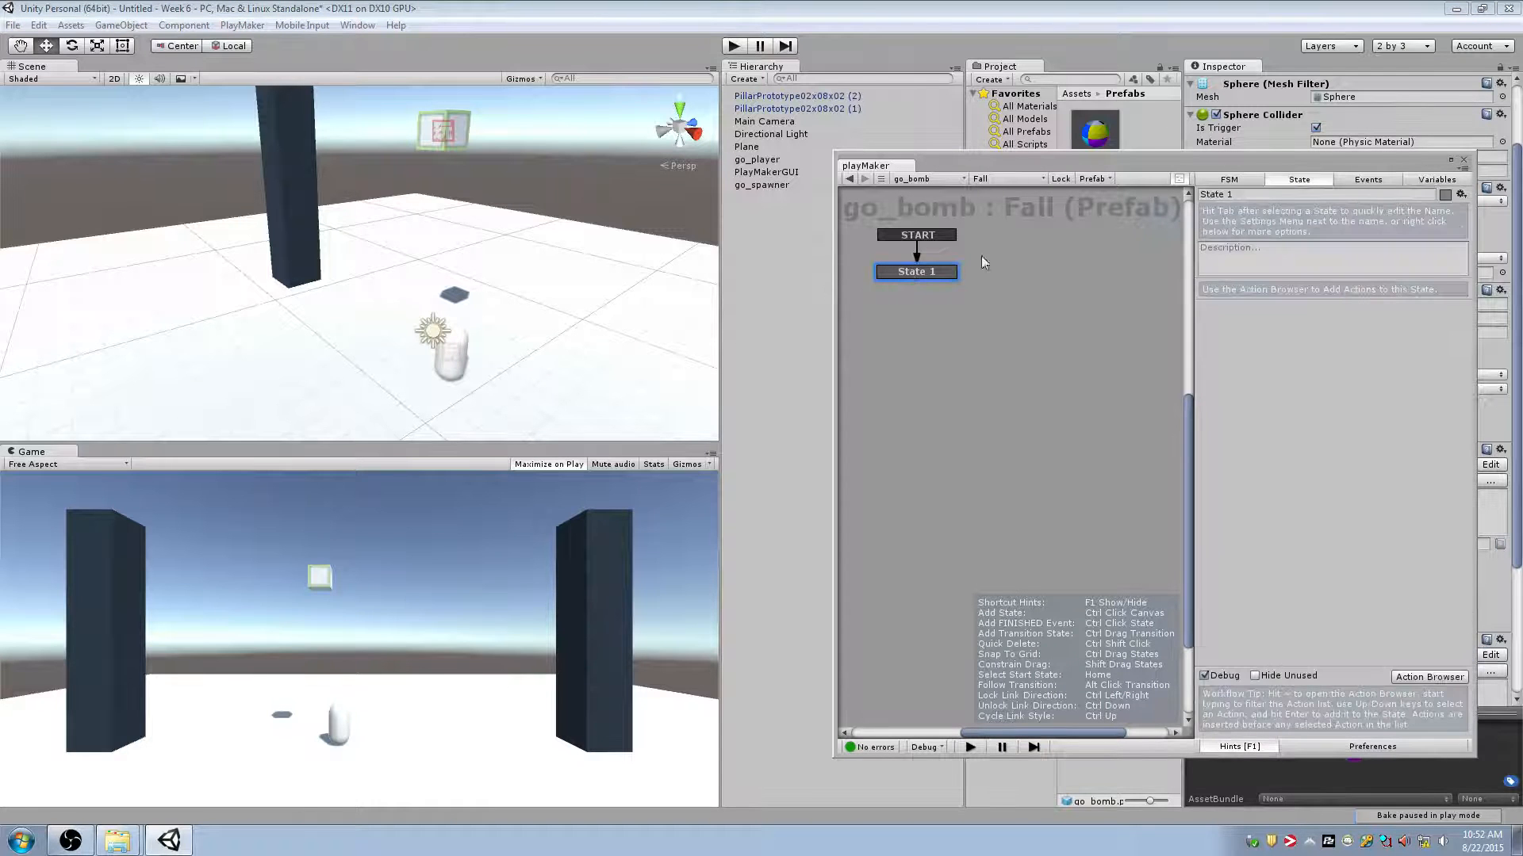
pyautogui.write('Falling')
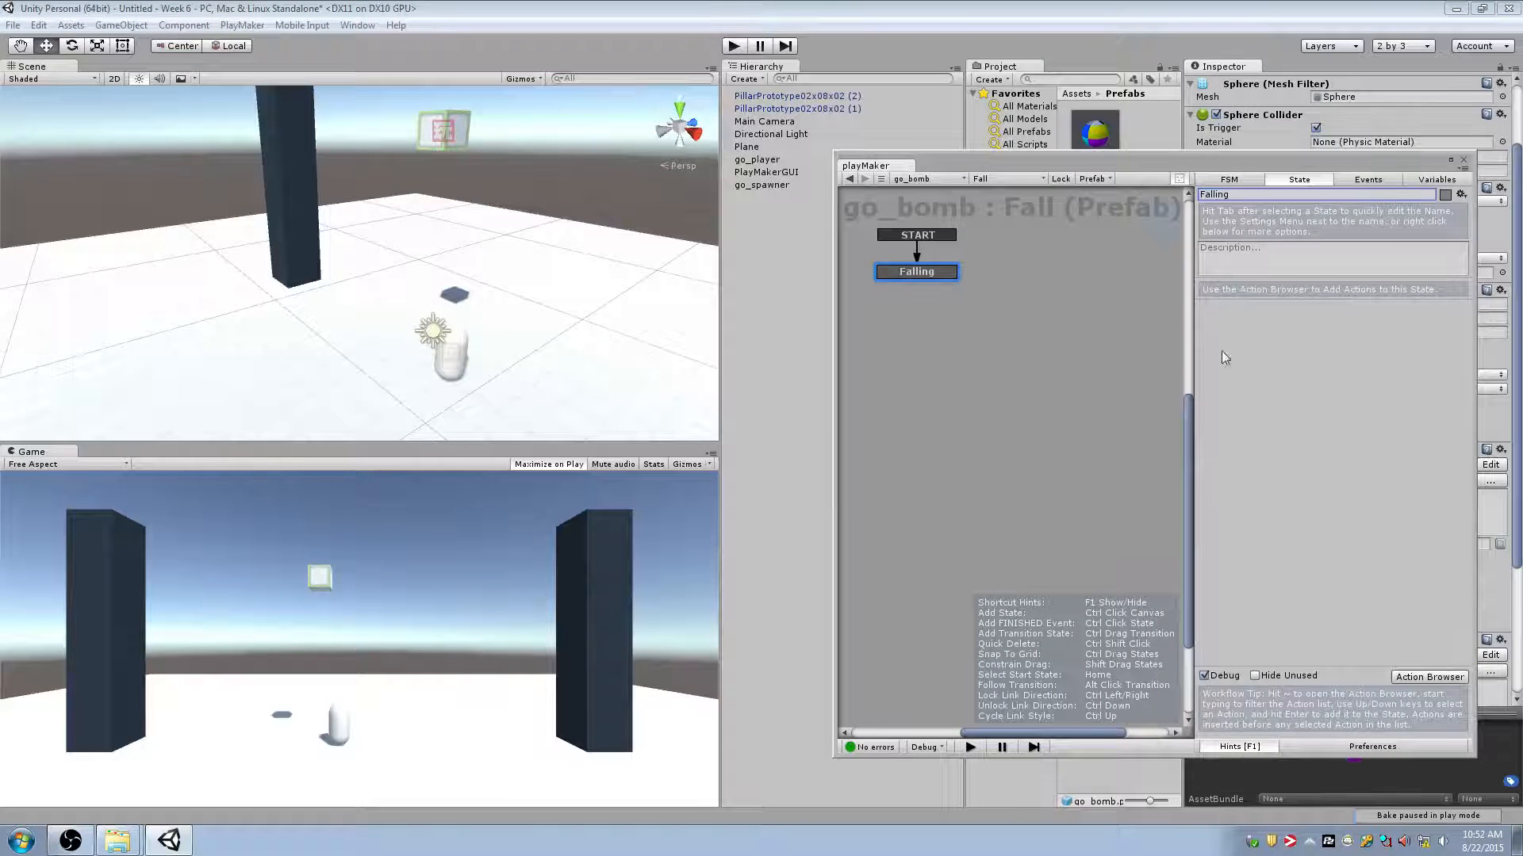
# Add an Add Force action to the Falling state and set its Y force to -100
pyautogui.click(1295, 402)
pyautogui.press('`')
pyautogui.write('add force')
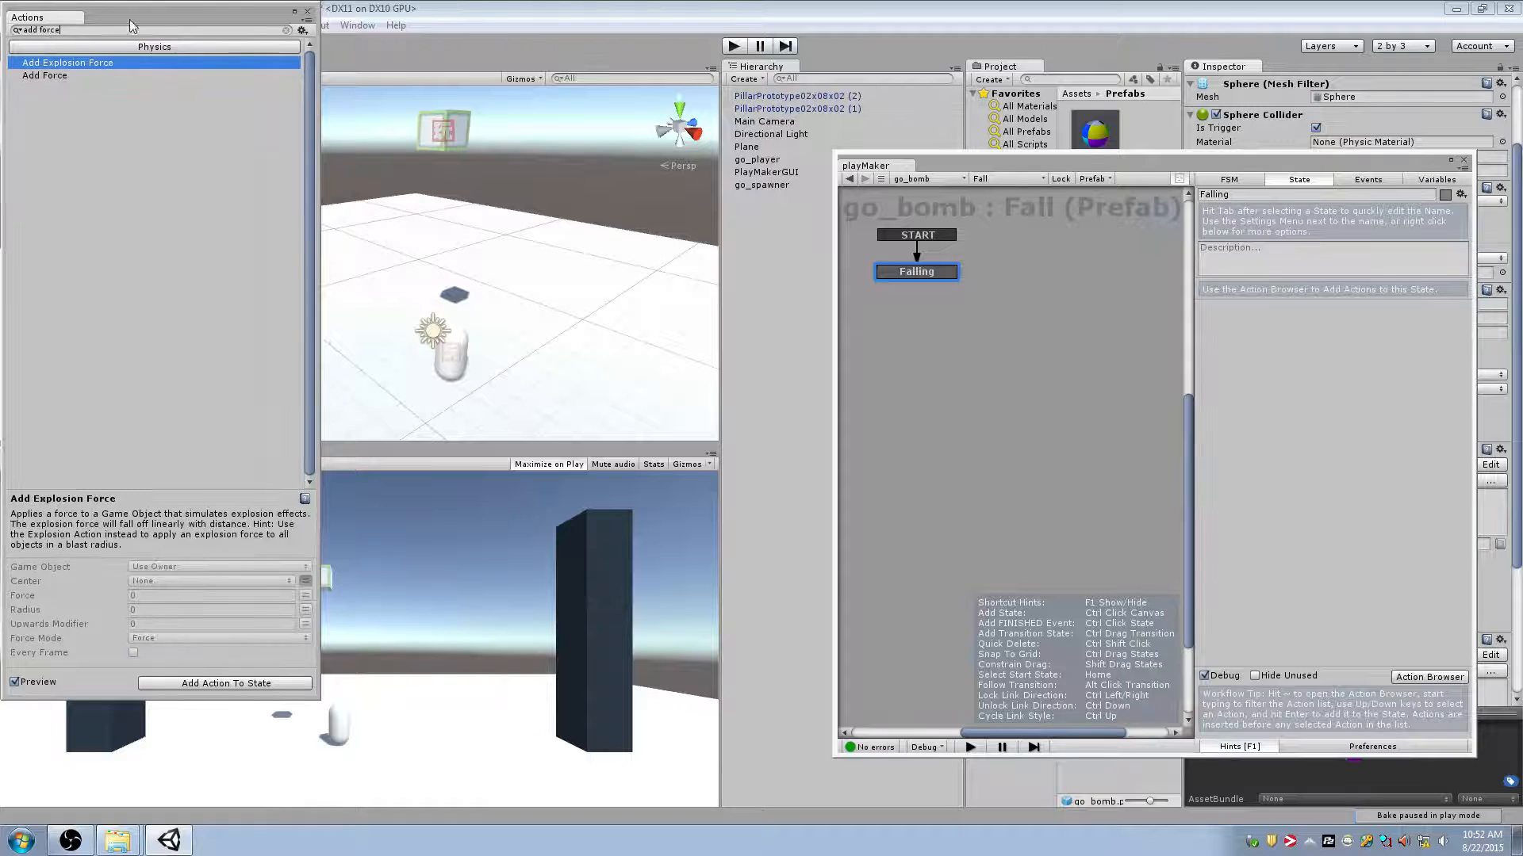
pyautogui.click(79, 77)
pyautogui.doubleClick(79, 77)
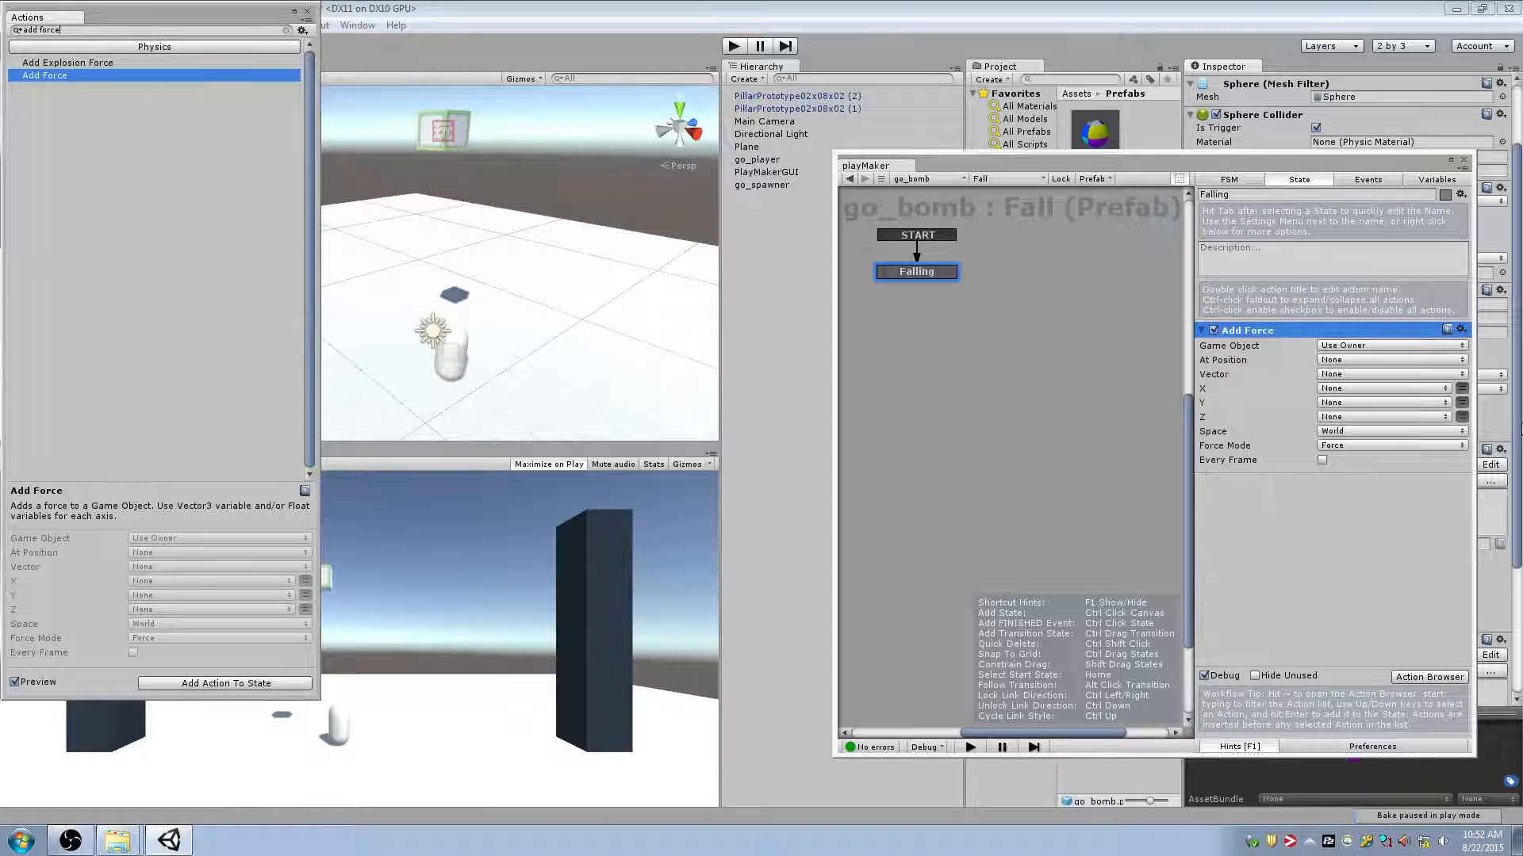
pyautogui.click(1462, 403)
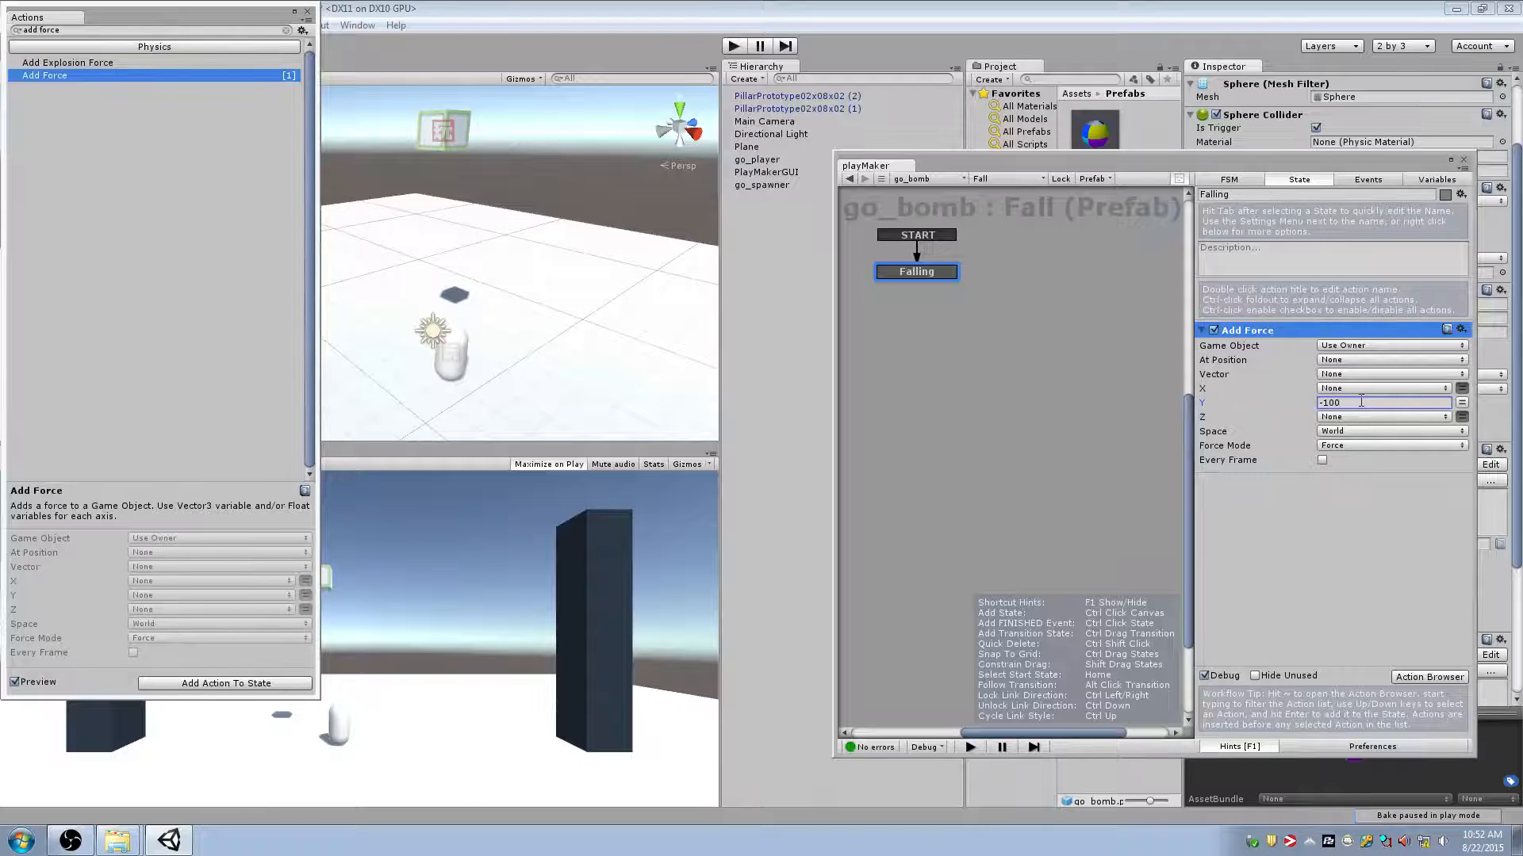
# Close the action browser, play-test the falling bombs with the FSM editor moved out of the way, and stop the game
pyautogui.click(306, 15)
pyautogui.click(734, 45)
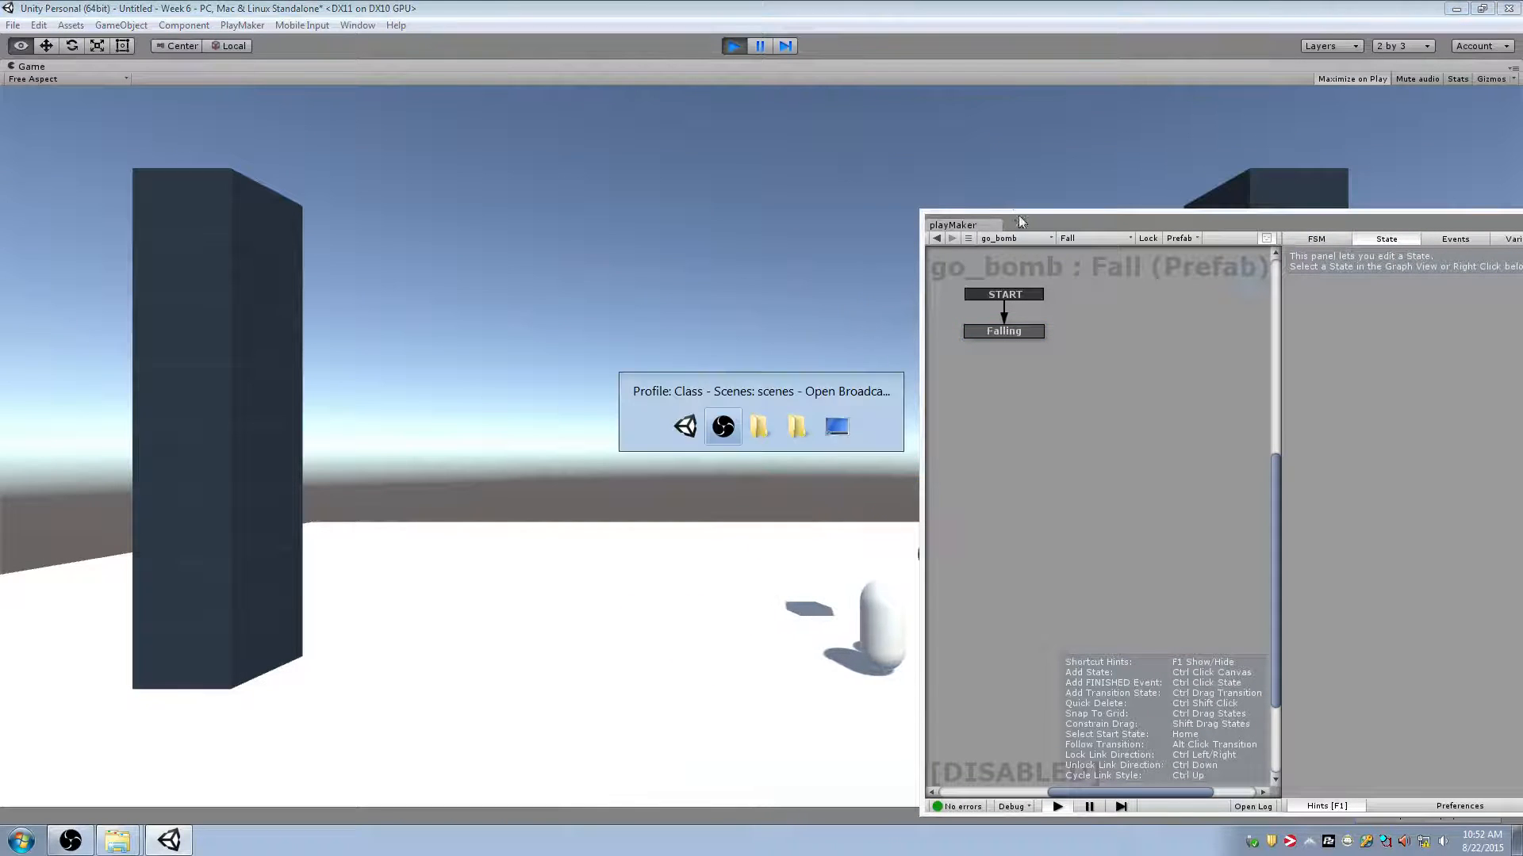
pyautogui.moveTo(1018, 216); pyautogui.dragTo(1441, 536)
pyautogui.click(1300, 508)
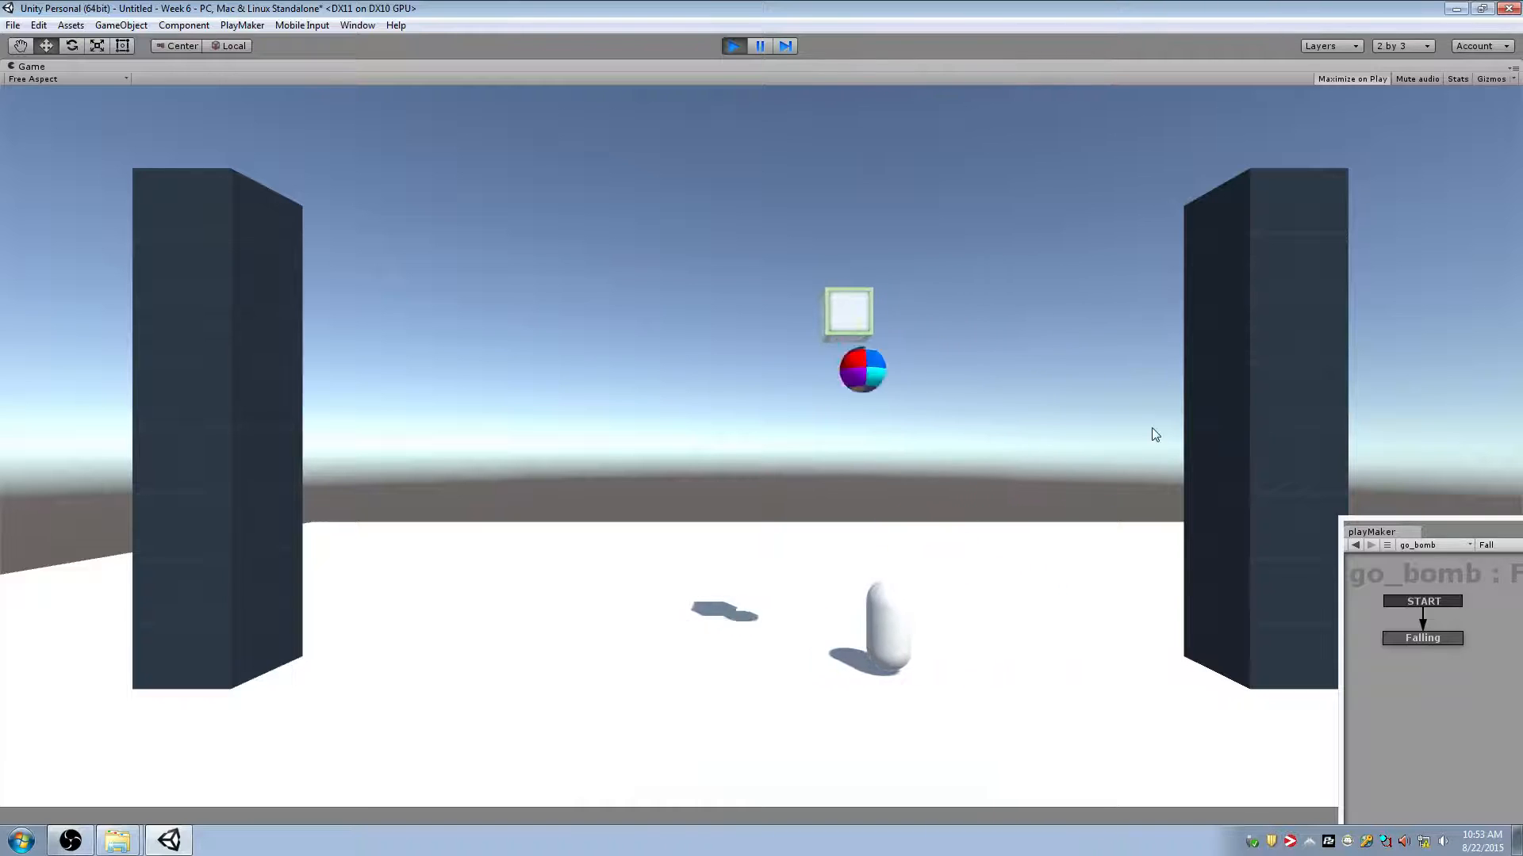
pyautogui.click(733, 46)
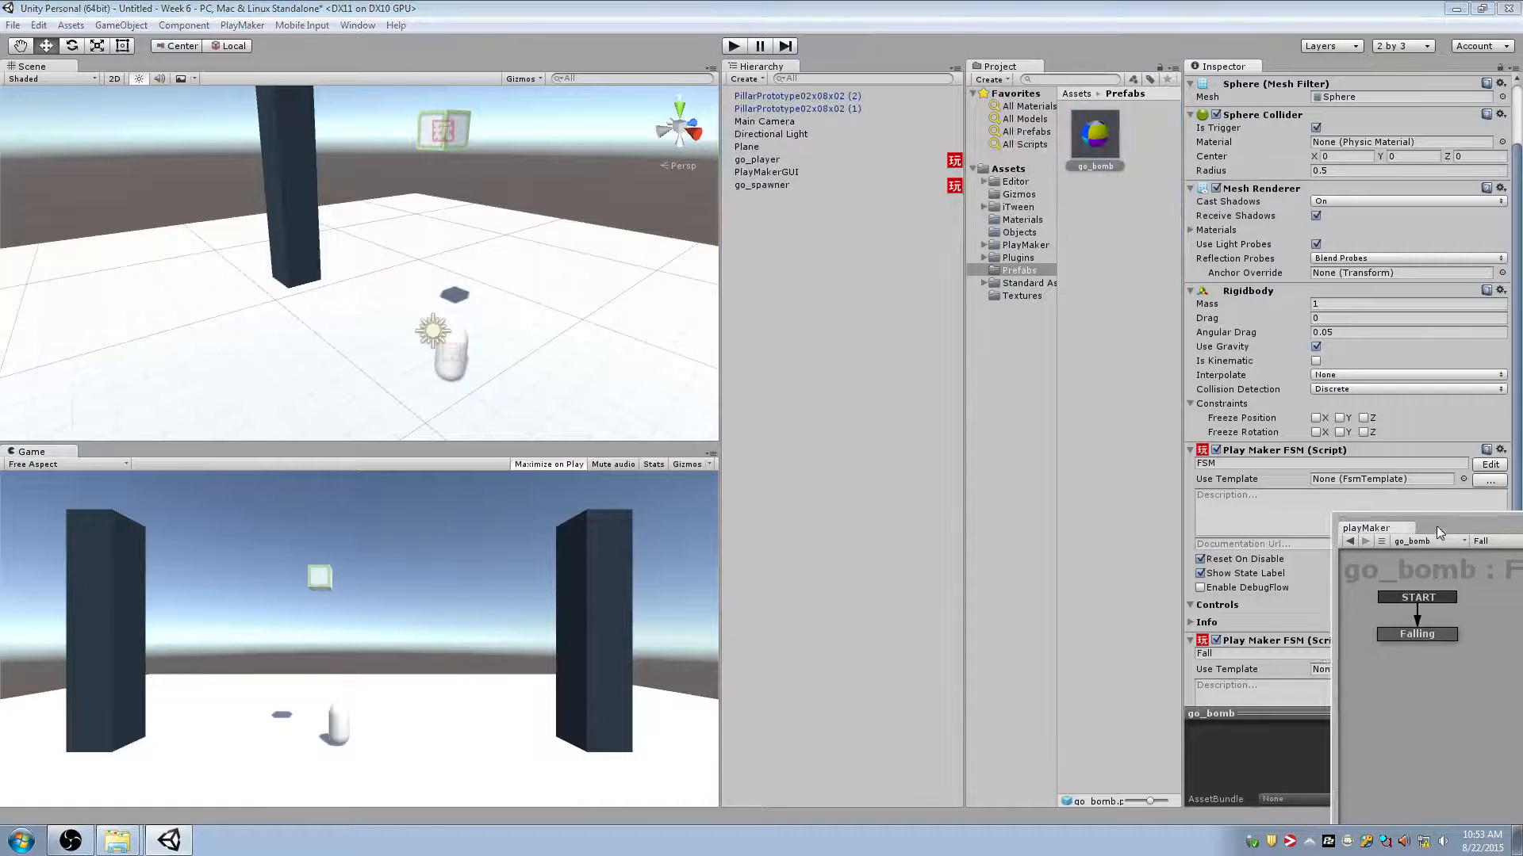
# Review the Falling state's Add Force settings, close the FSM editor and select go_spawner in the scene
pyautogui.click(740, 344)
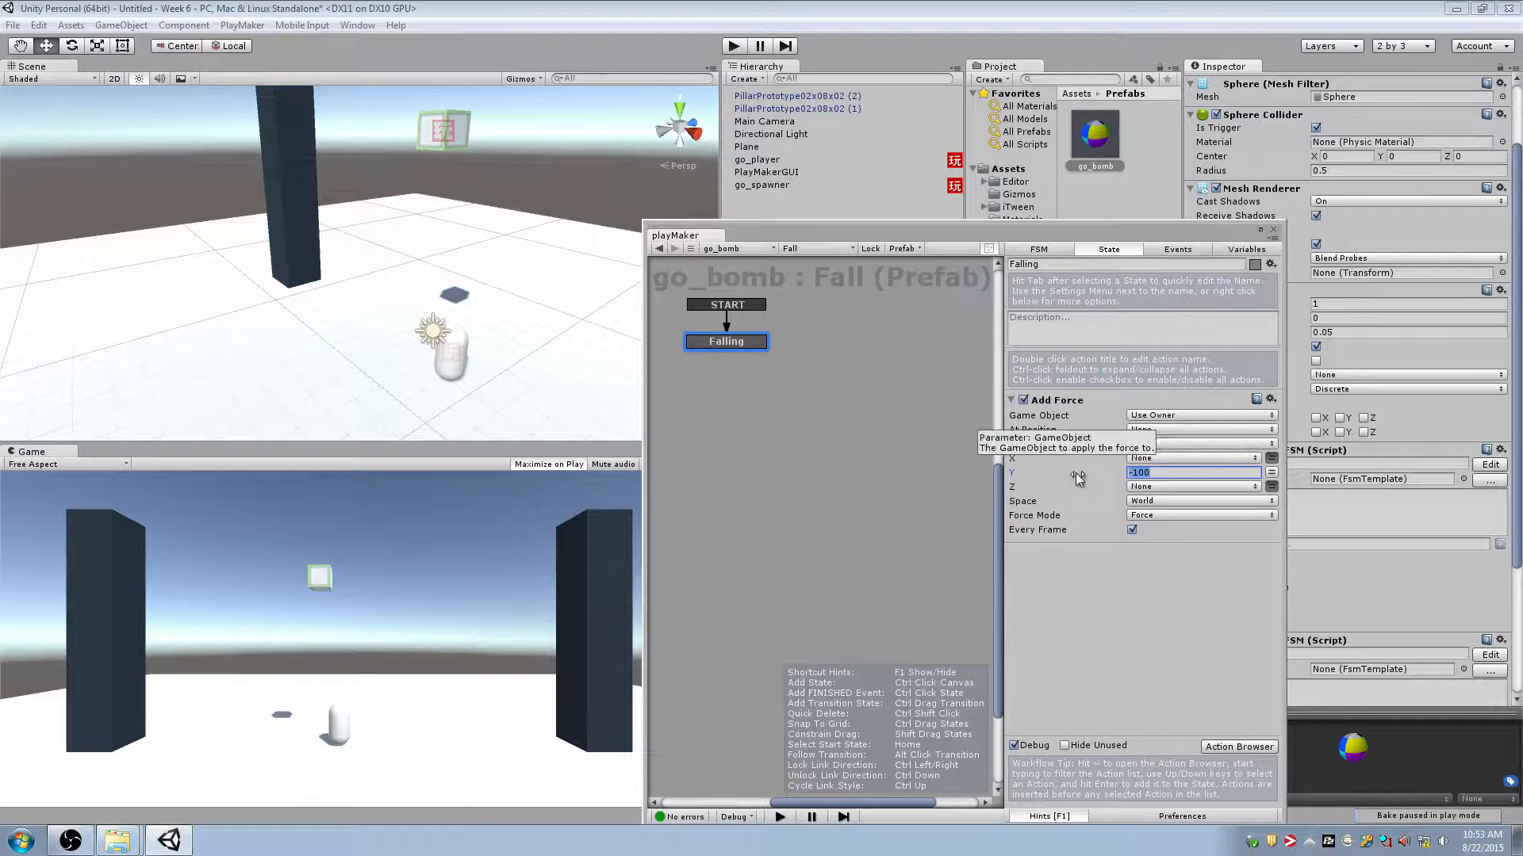
pyautogui.click(1274, 230)
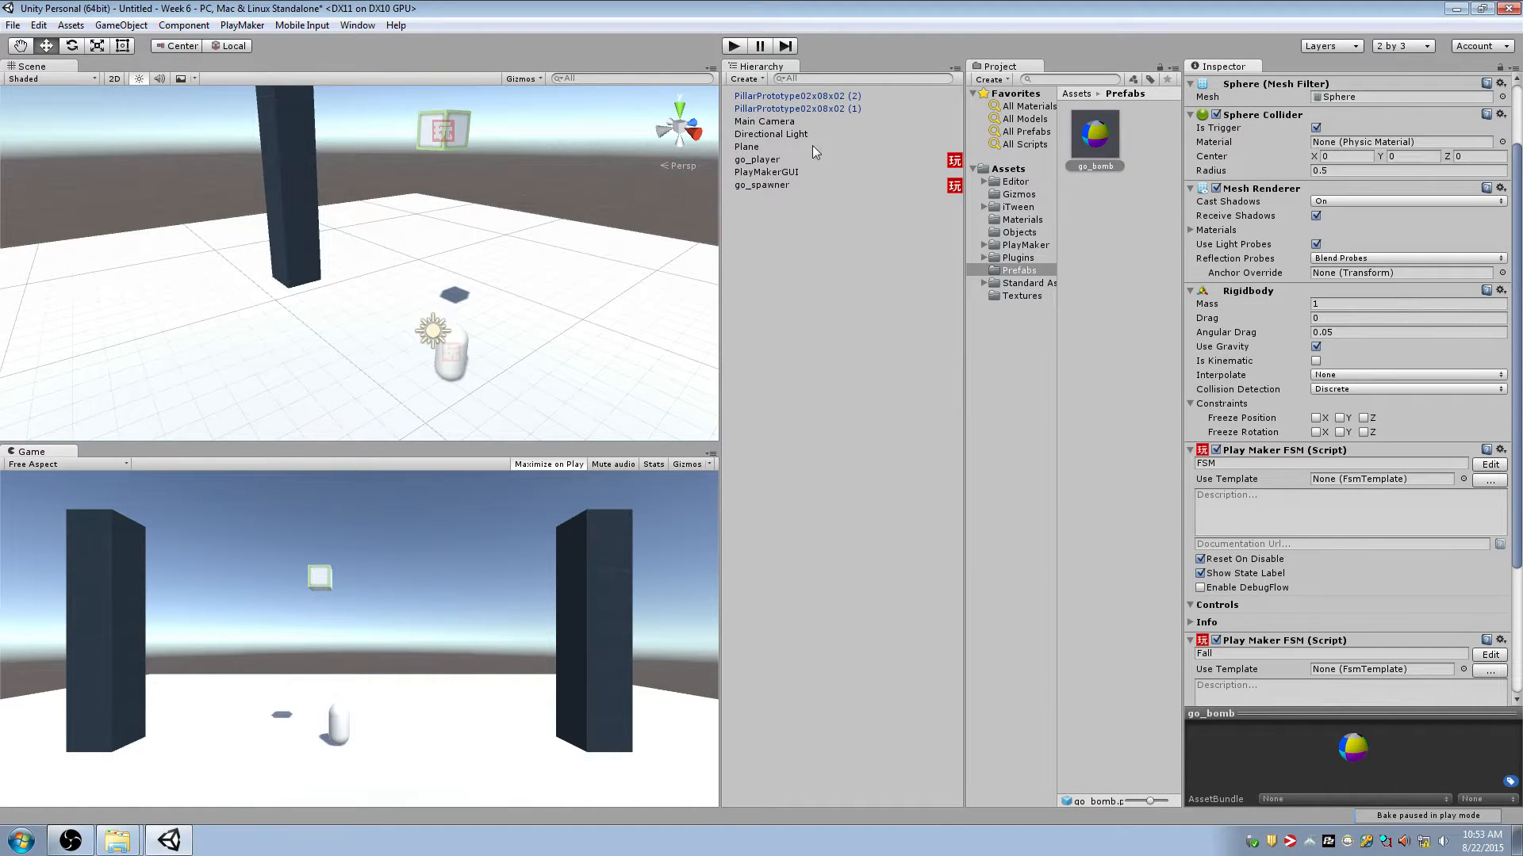
pyautogui.click(797, 183)
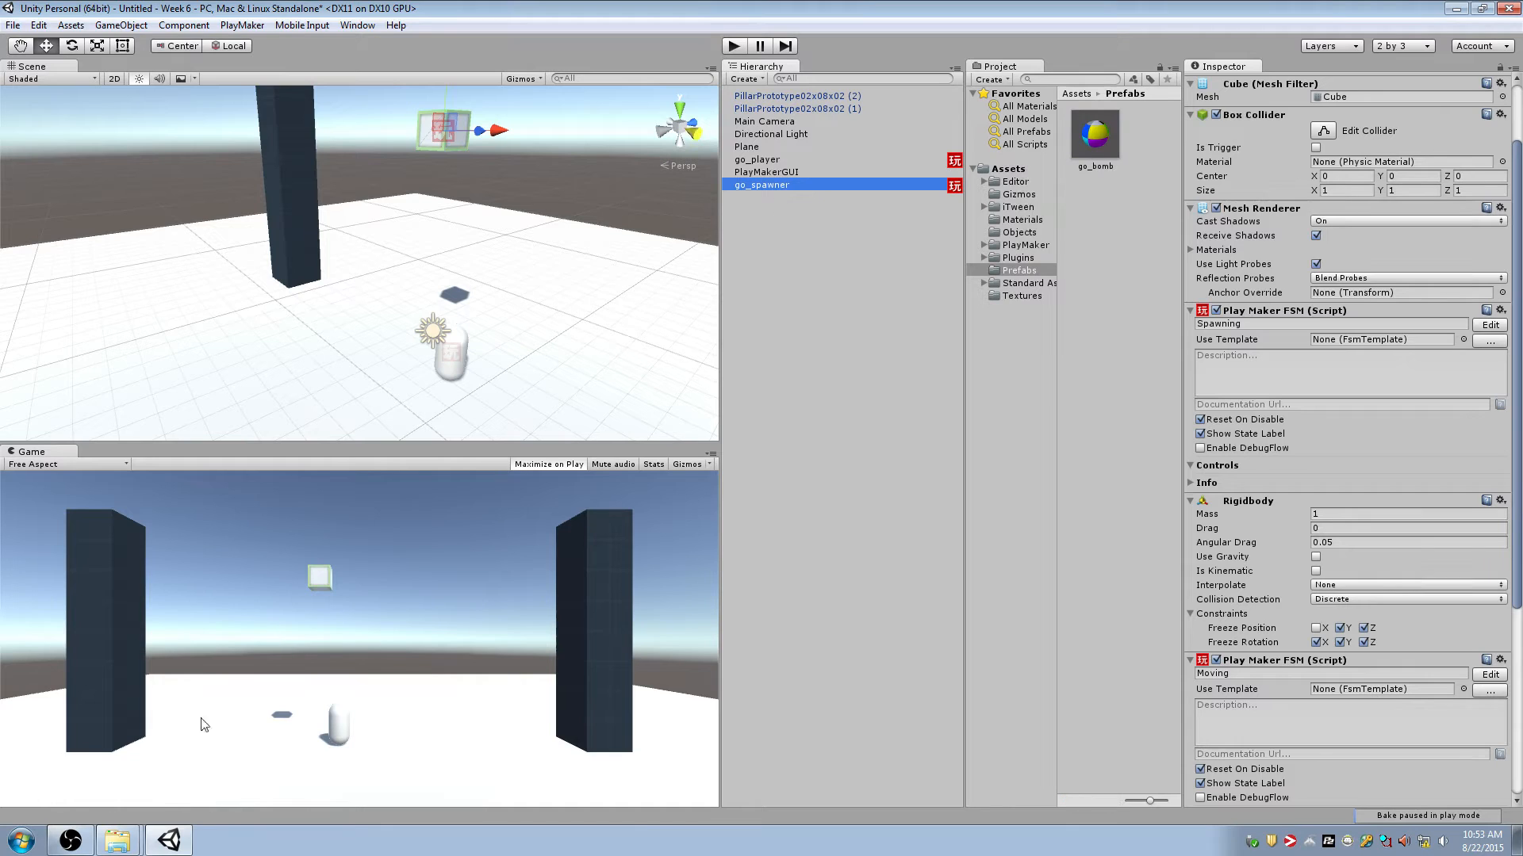